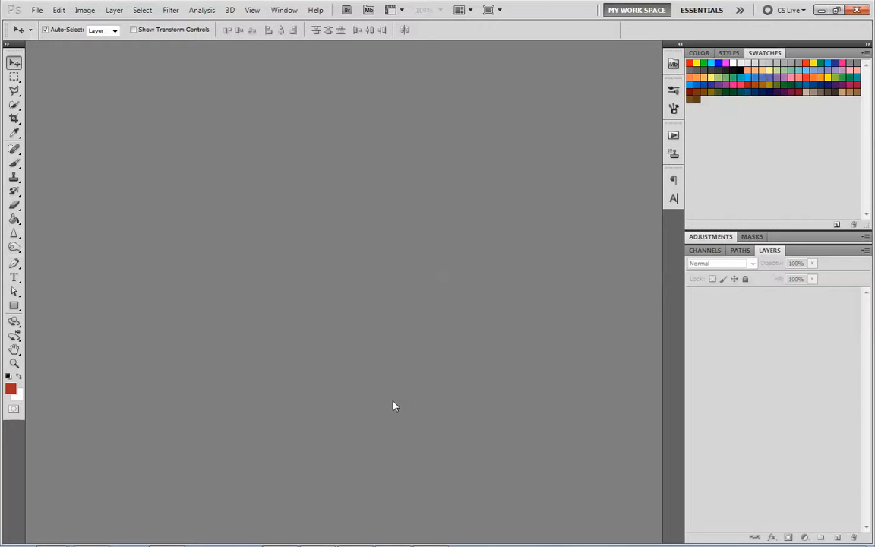
# - Switch to Chrome and return to the responsive-grid HTML demo page on static.elliotjaystocks.com
pyautogui.moveTo(319, 543)
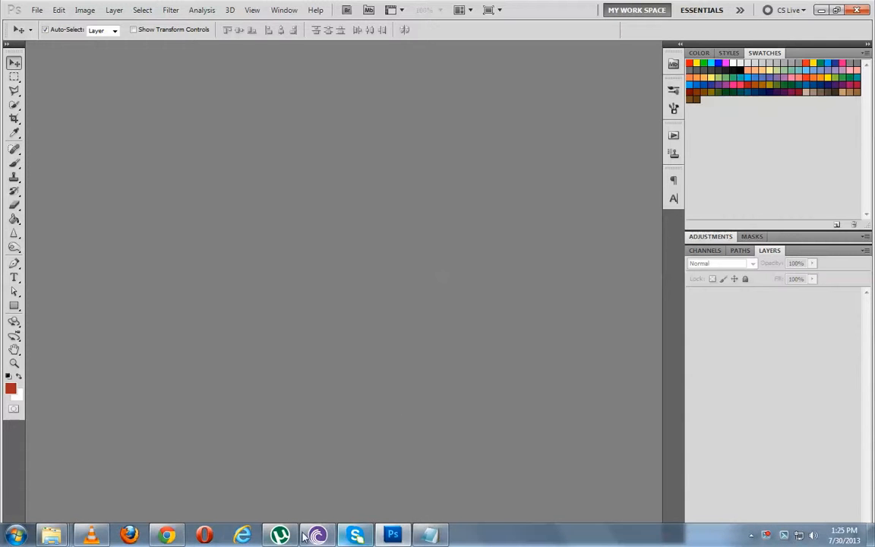
pyautogui.click(165, 536)
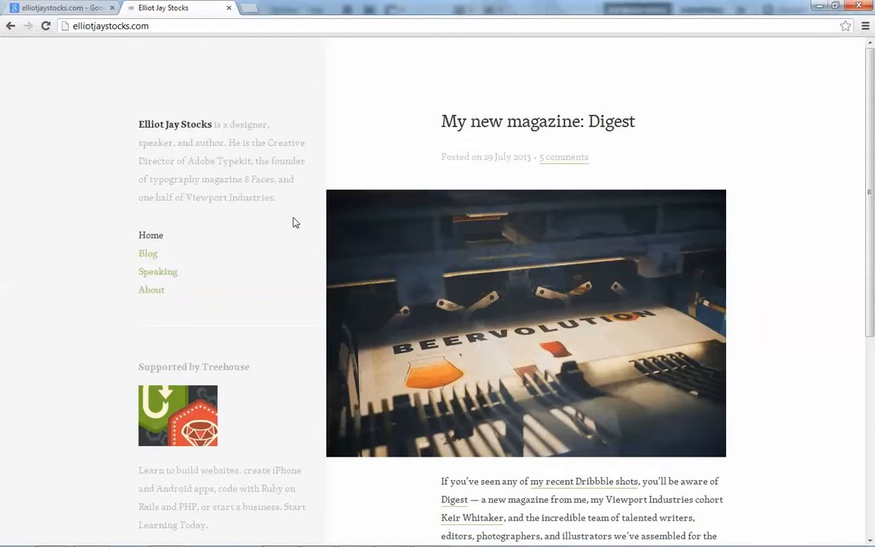
pyautogui.click(11, 27)
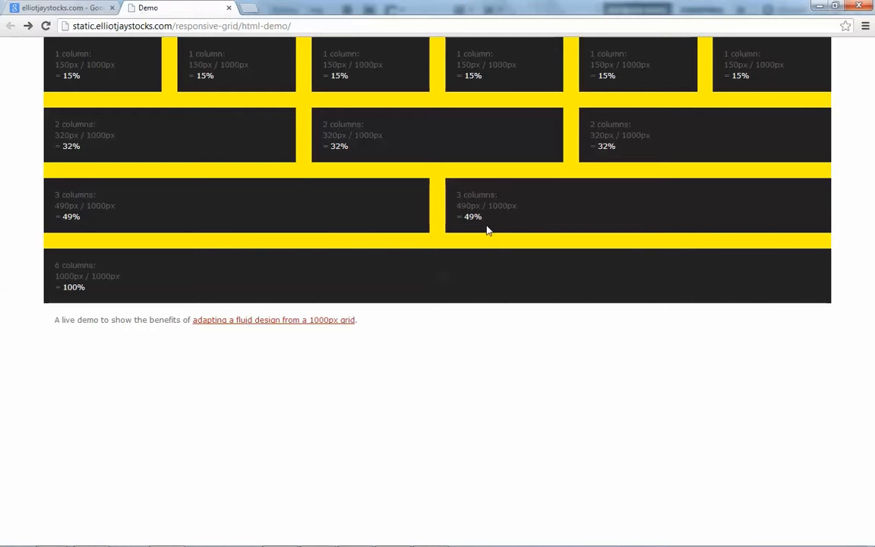
# - Shrink and enlarge the browser window to examine how the grid demo's columns adapt, finishing with the window maximized
pyautogui.doubleClick(750, 8)
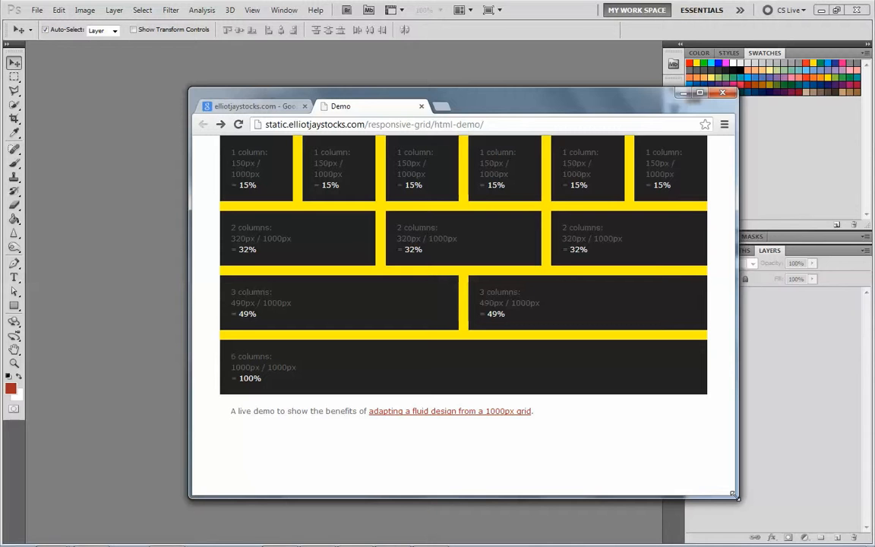
pyautogui.moveTo(733, 494); pyautogui.dragTo(393, 393)
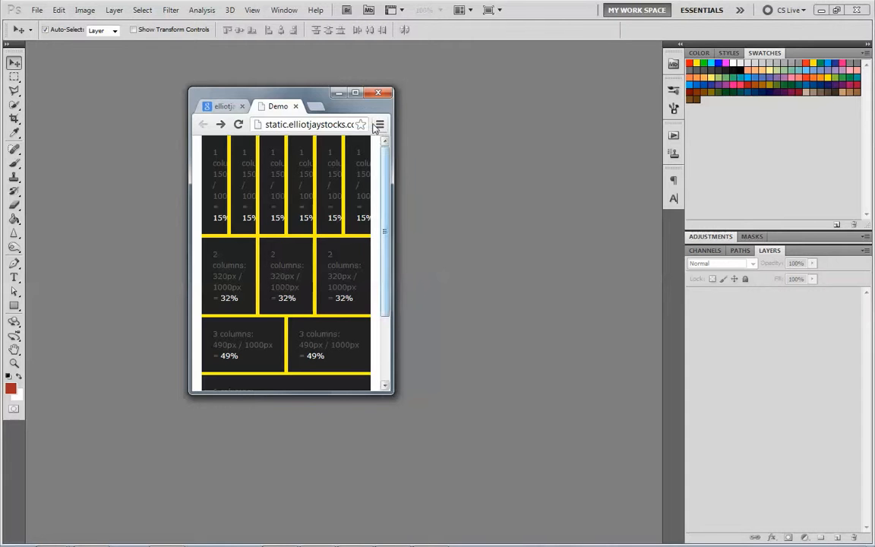
pyautogui.click(354, 95)
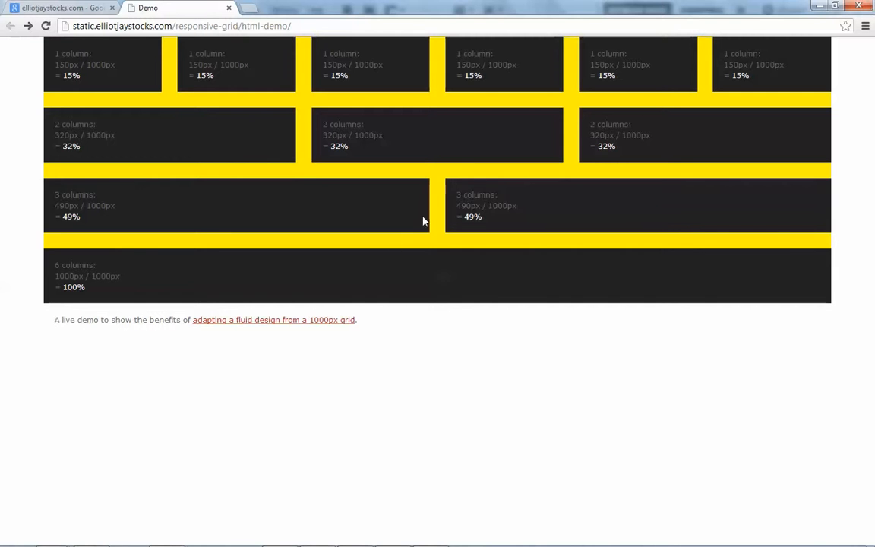
pyautogui.click(834, 5)
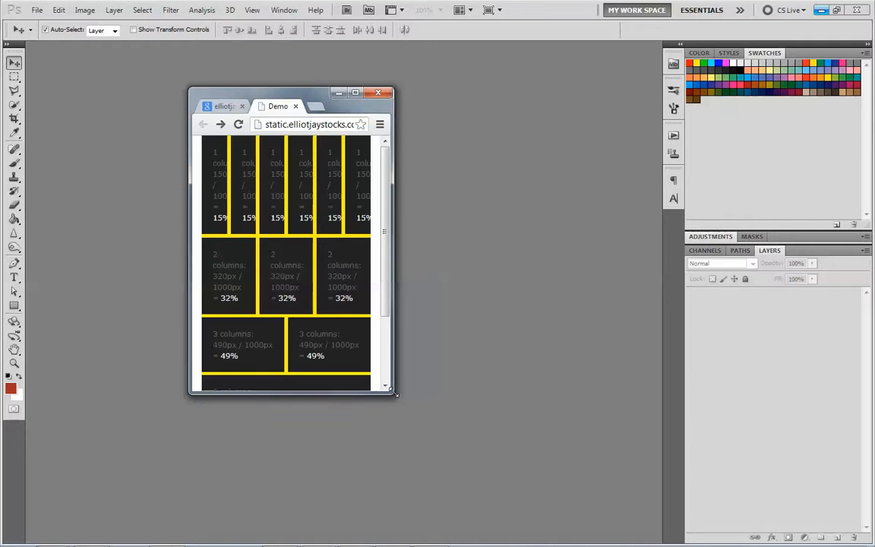
pyautogui.moveTo(392, 390); pyautogui.dragTo(756, 546)
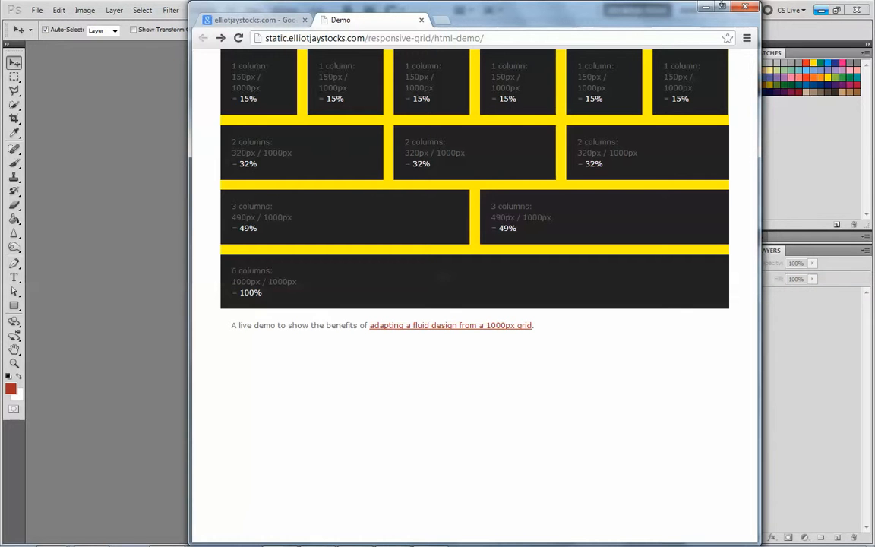
pyautogui.click(722, 6)
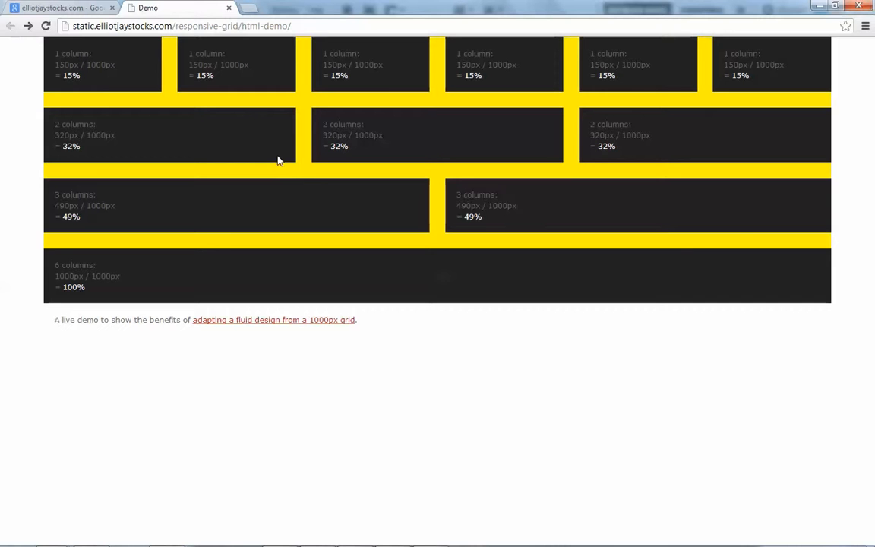
# - Open the article about adapting a fluid design from a 1000px grid that is linked below the demo
pyautogui.click(29, 27)
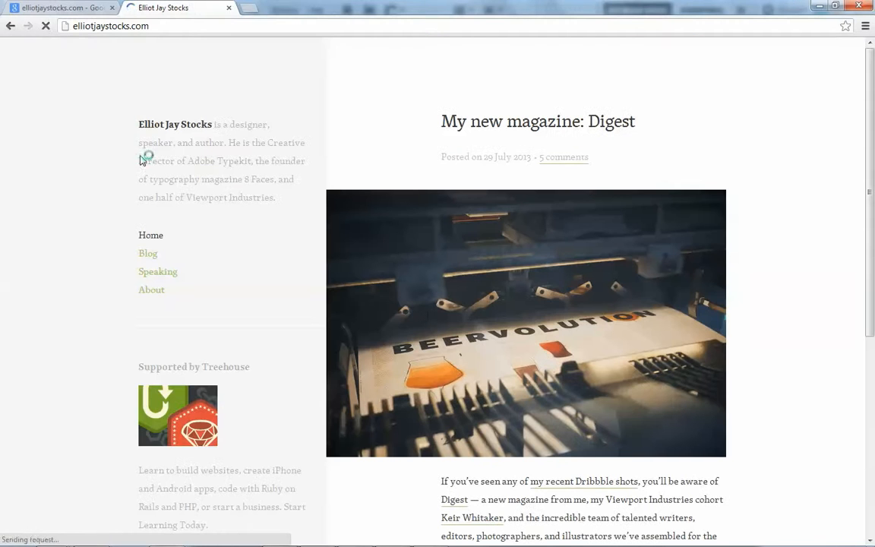
pyautogui.click(9, 27)
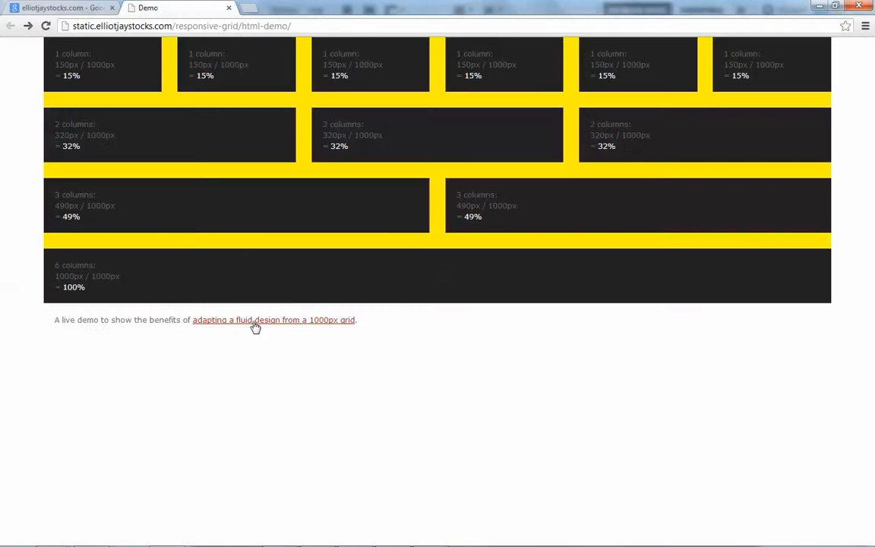
pyautogui.click(255, 322)
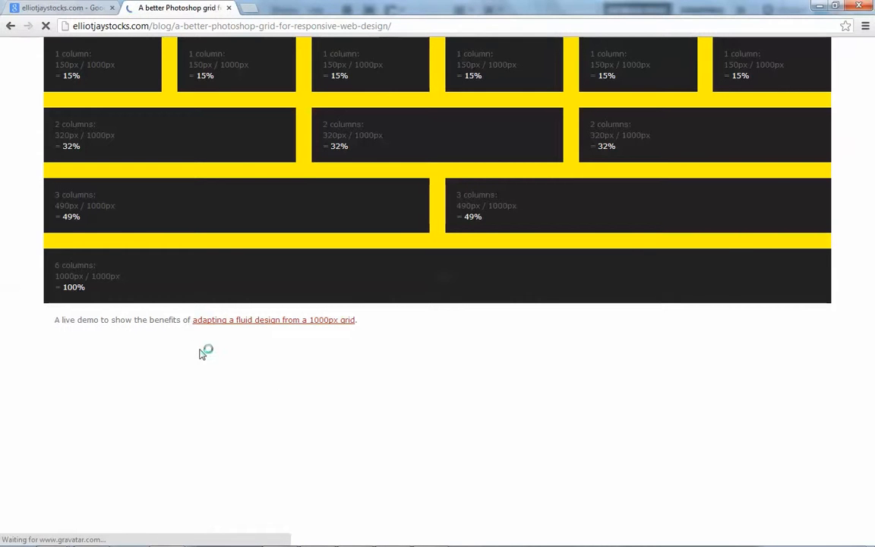
pyautogui.scroll(-15, 420, 303)
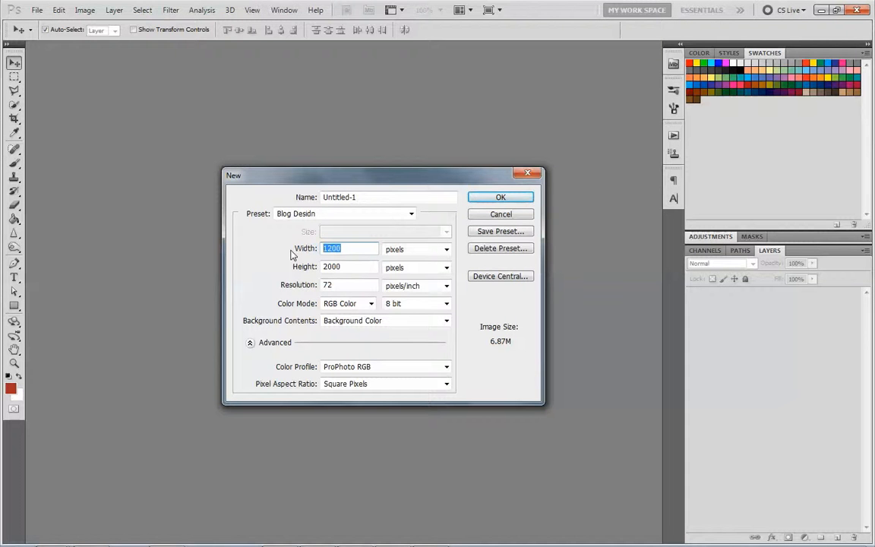
# - Create a new document 2000 pixels wide and 1500 pixels high
pyautogui.write('2000')
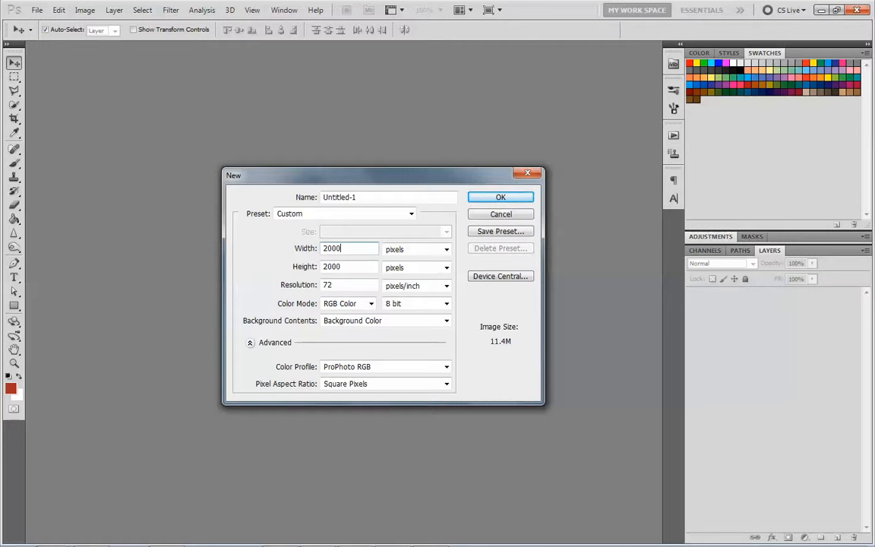
pyautogui.press('Tab')
pyautogui.write('1')
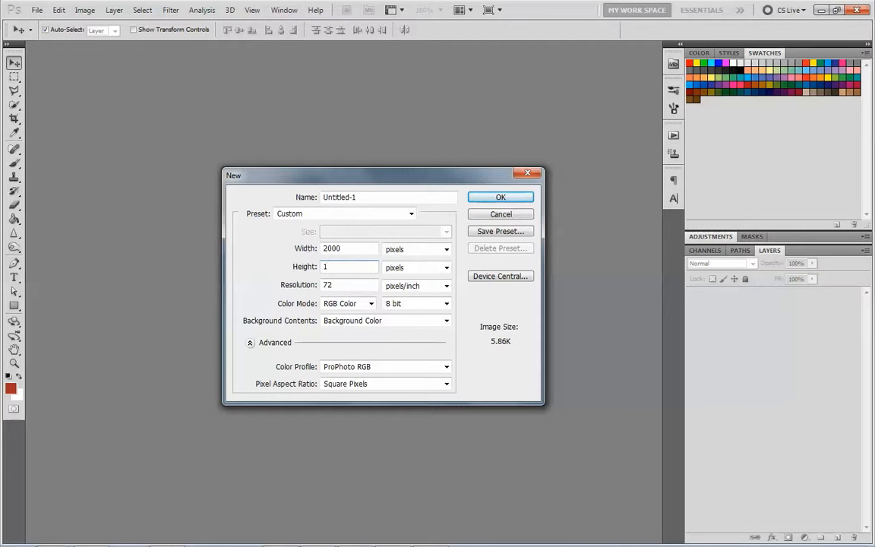
pyautogui.write('500')
pyautogui.click(486, 201)
# - Place a red rectangle shape with a fixed size of 1000 by 1200 px on the canvas
pyautogui.press('z')
pyautogui.click(295, 30)
pyautogui.click(345, 30)
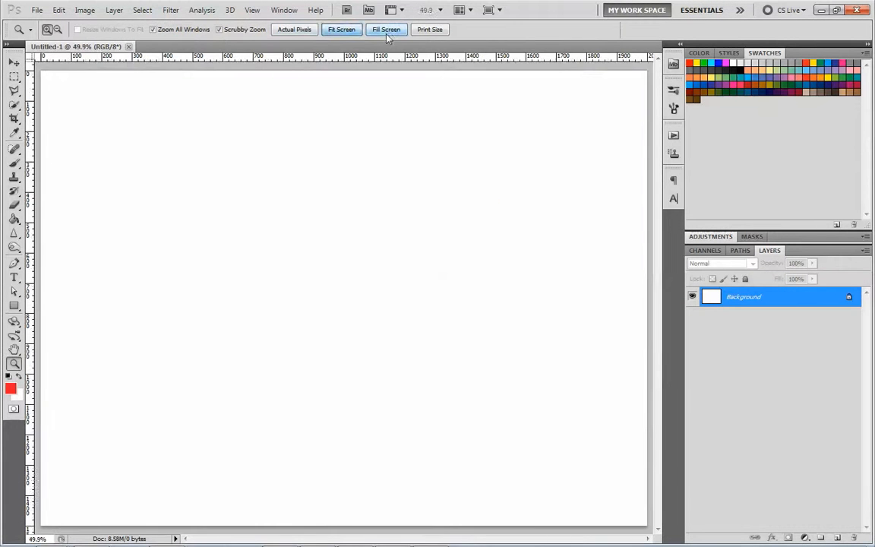
pyautogui.keyDown('alt'); pyautogui.click(277, 223); pyautogui.keyUp('alt')
pyautogui.keyDown('alt'); pyautogui.click(276, 224); pyautogui.keyUp('alt')
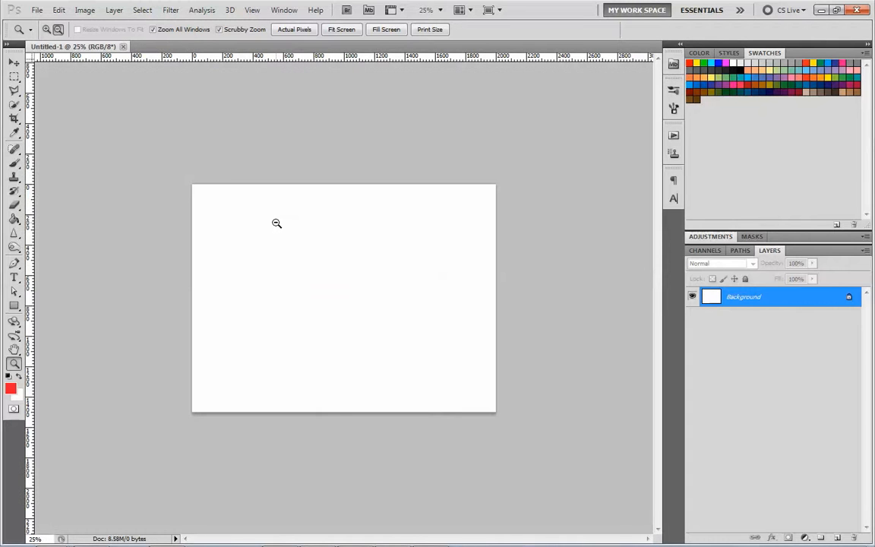
pyautogui.click(254, 243)
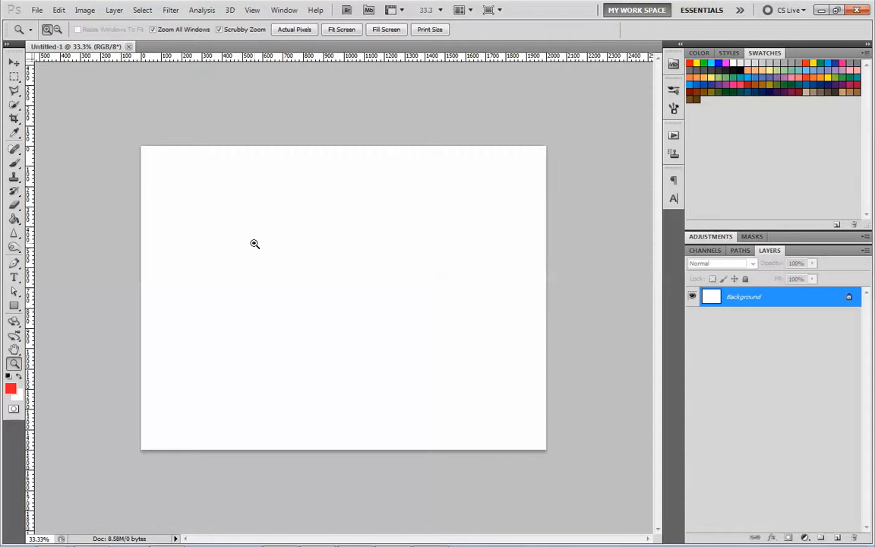
pyautogui.click(13, 306)
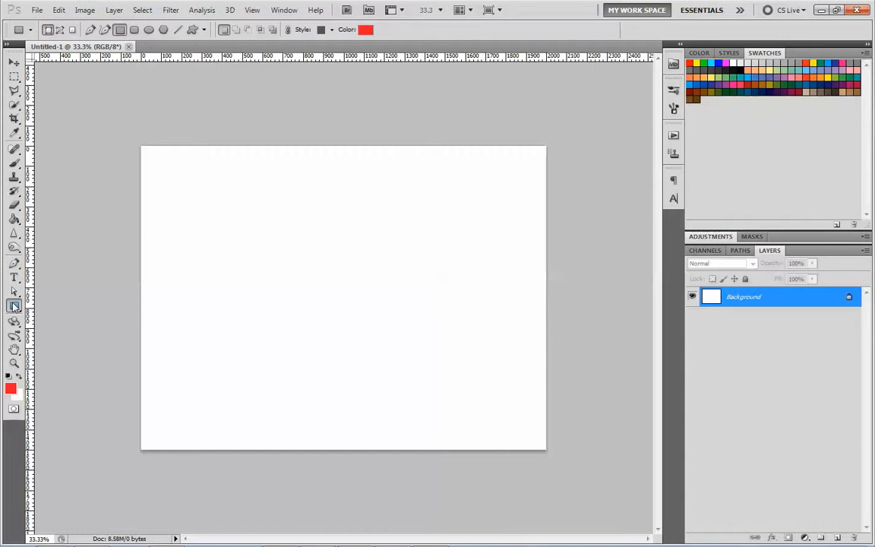
pyautogui.click(204, 30)
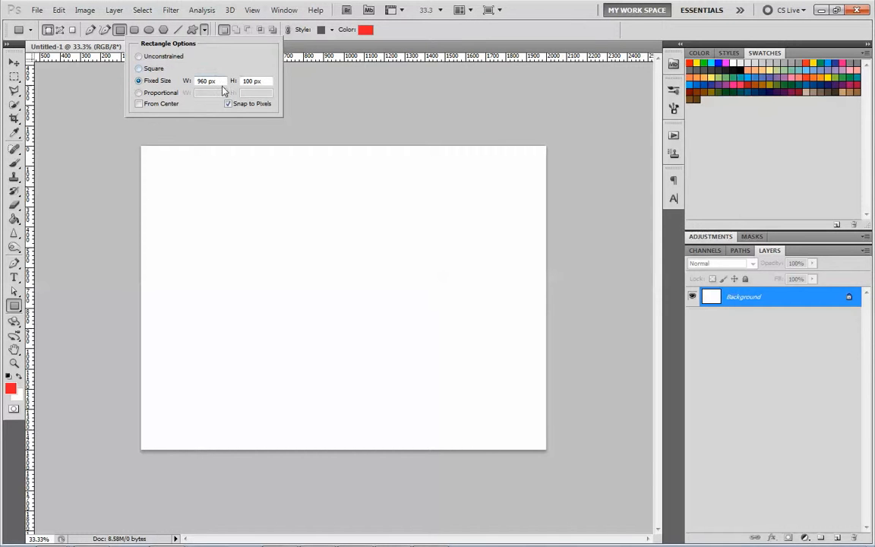
pyautogui.moveTo(224, 80); pyautogui.dragTo(158, 86)
pyautogui.write('1000')
pyautogui.moveTo(248, 80); pyautogui.dragTo(230, 80)
pyautogui.write('1200')
pyautogui.click(249, 278)
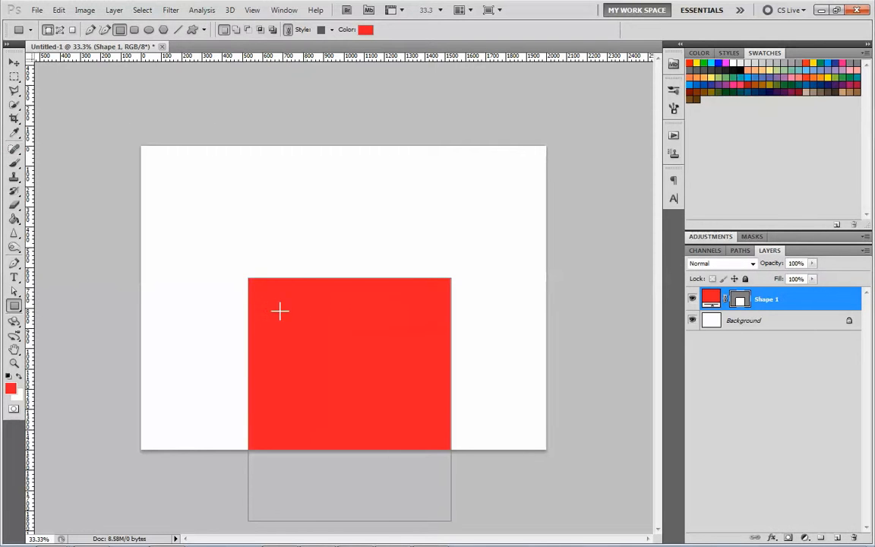
# - Center the red rectangle horizontally and vertically against a selection of the whole canvas, then clear the selection
pyautogui.click(14, 61)
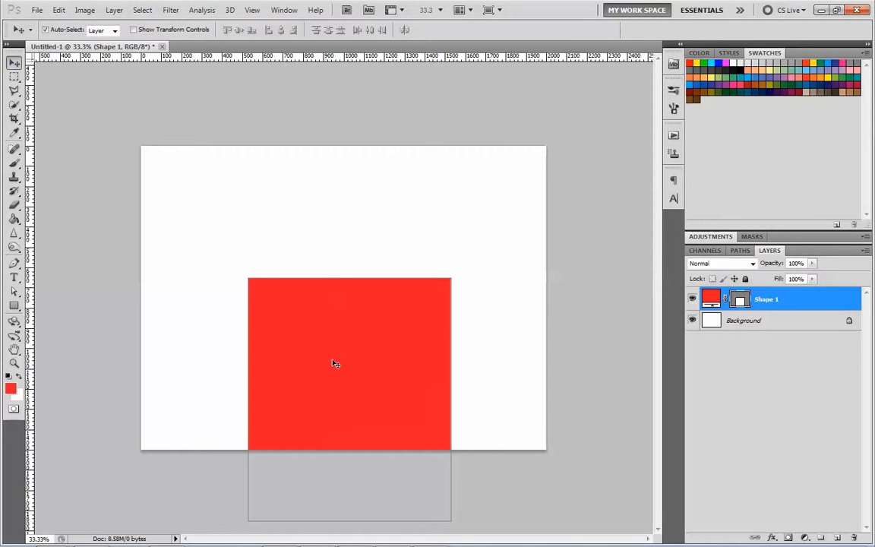
pyautogui.moveTo(336, 384); pyautogui.dragTo(323, 270)
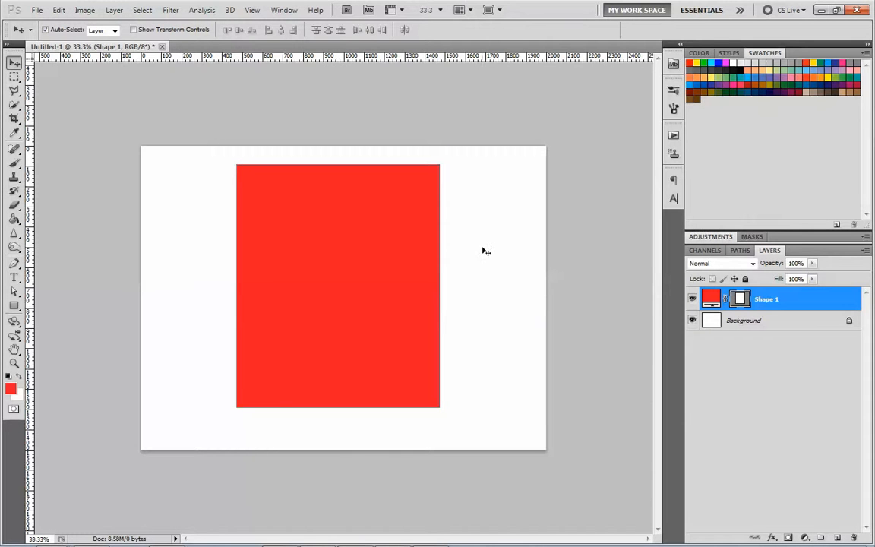
pyautogui.click(14, 77)
pyautogui.moveTo(133, 134); pyautogui.dragTo(472, 329)
pyautogui.hotkey('ctrl', 'a')
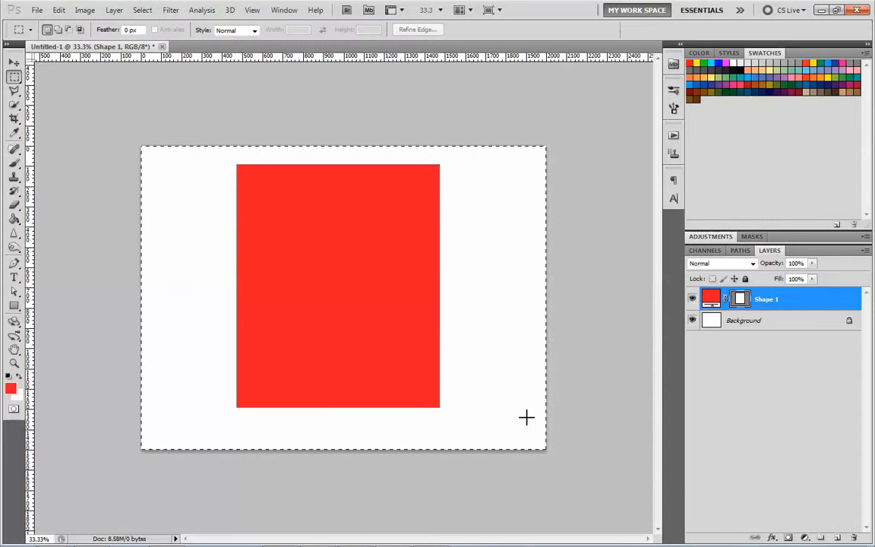
pyautogui.click(15, 65)
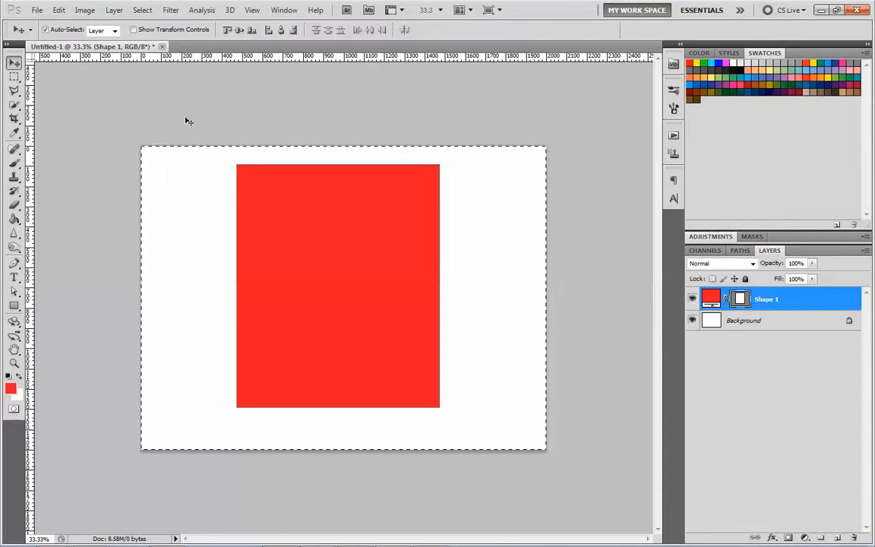
pyautogui.click(241, 32)
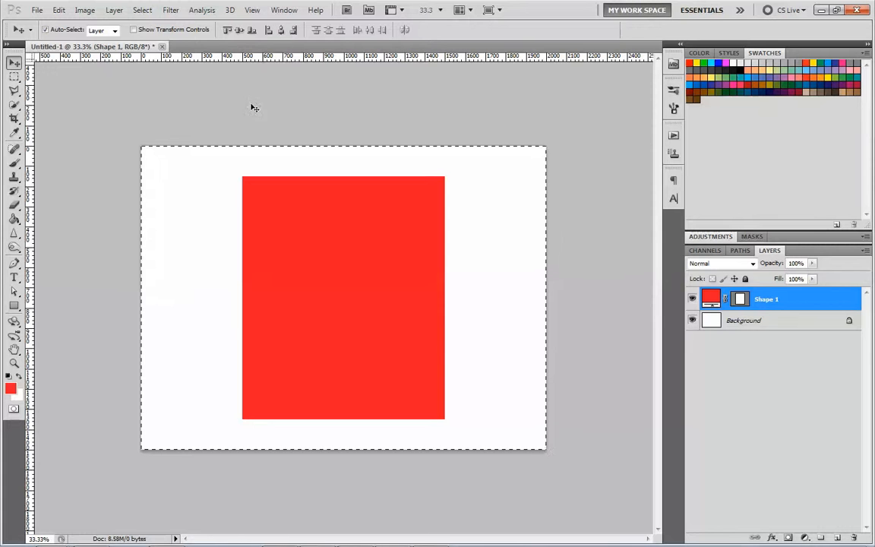
pyautogui.click(15, 77)
pyautogui.click(159, 112)
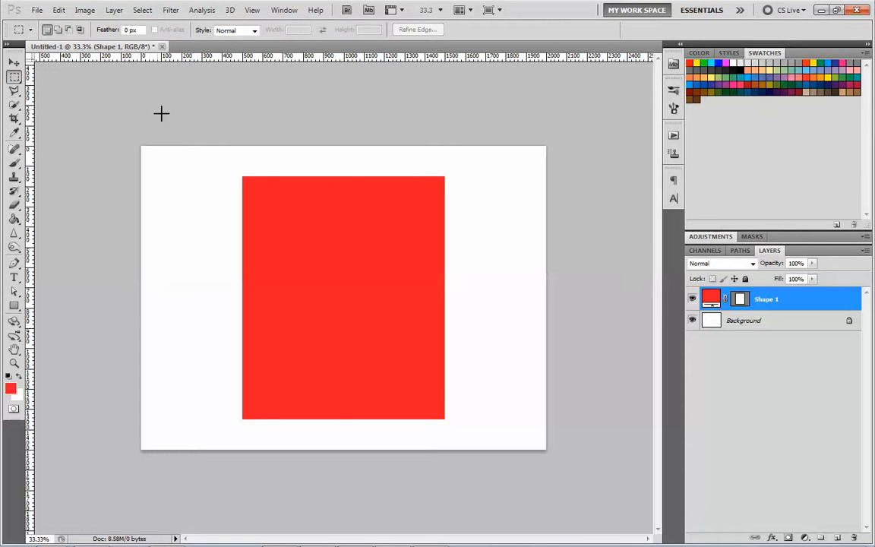
# - Place vertical guides exactly along both side edges of the centered red rectangle
pyautogui.moveTo(29, 203); pyautogui.dragTo(243, 230)
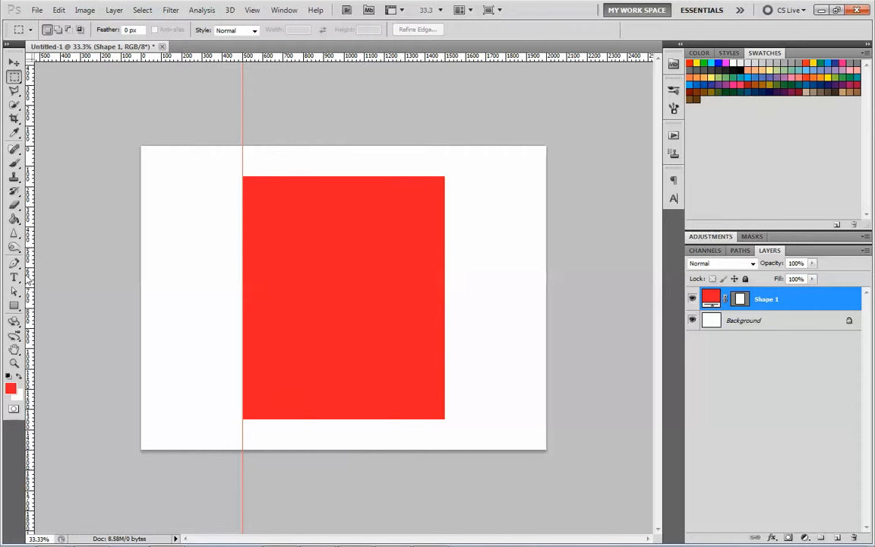
pyautogui.moveTo(28, 252); pyautogui.dragTo(447, 286)
pyautogui.press('z')
pyautogui.moveTo(412, 267); pyautogui.dragTo(527, 219)
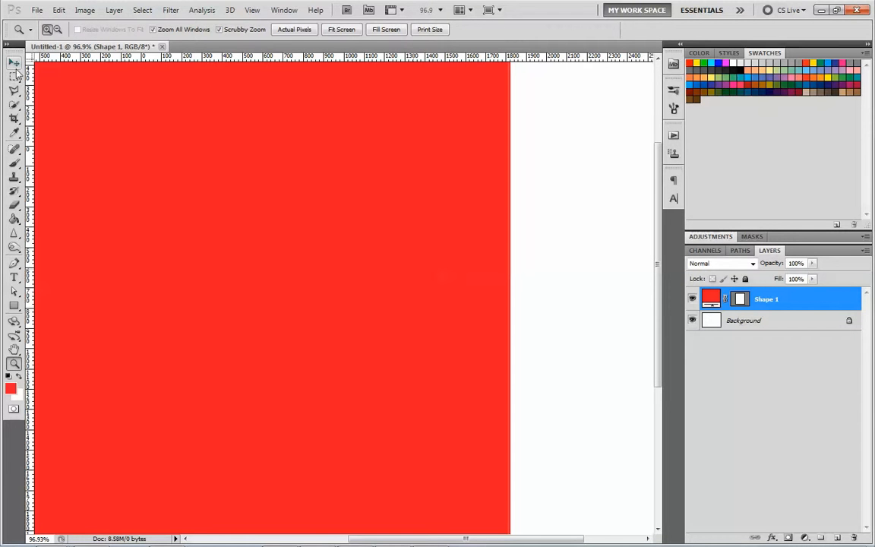
pyautogui.press('v')
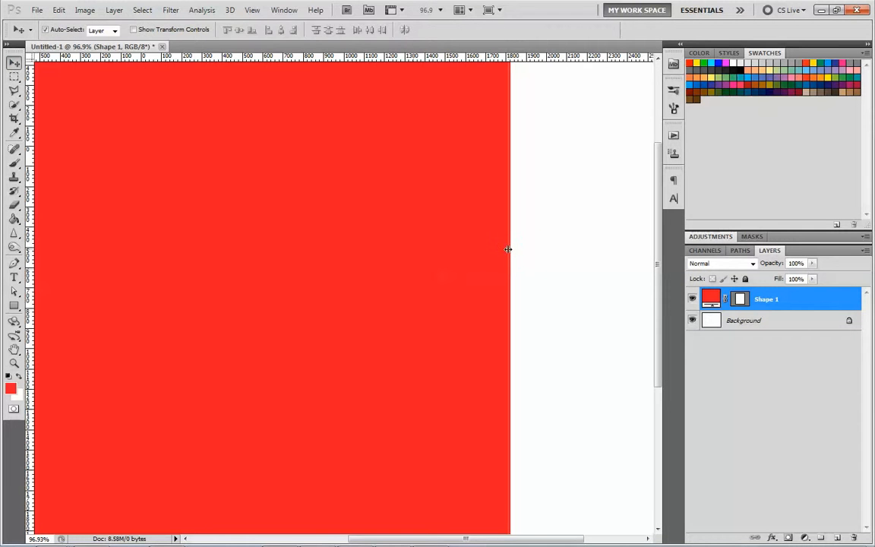
pyautogui.moveTo(512, 250); pyautogui.dragTo(512, 248)
pyautogui.press('z')
pyautogui.click(341, 30)
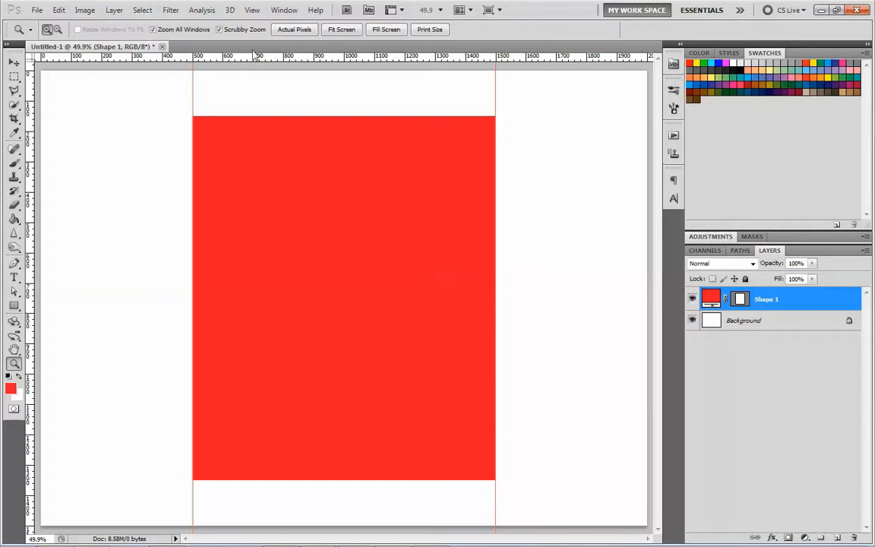
# - Show the Info panel and delete the red rectangle's layer, Shape 1
pyautogui.click(285, 10)
pyautogui.click(307, 206)
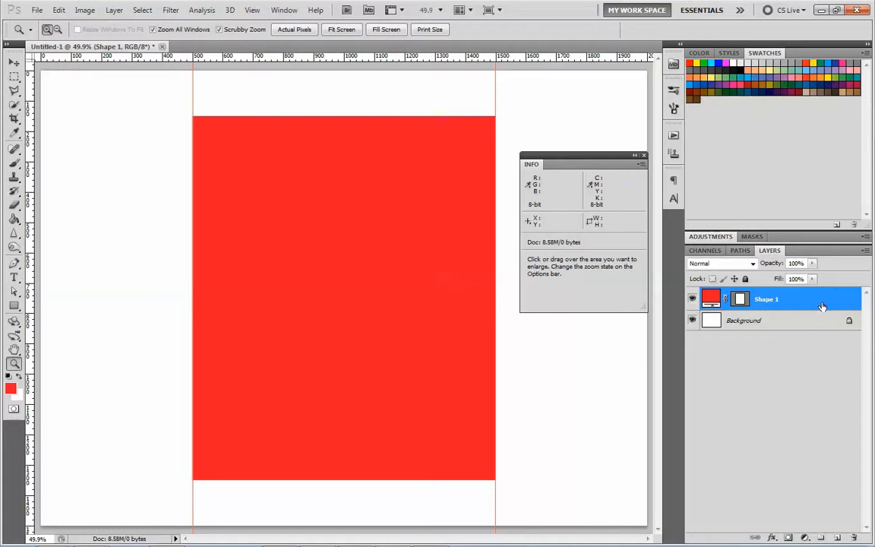
pyautogui.moveTo(821, 306); pyautogui.dragTo(855, 540)
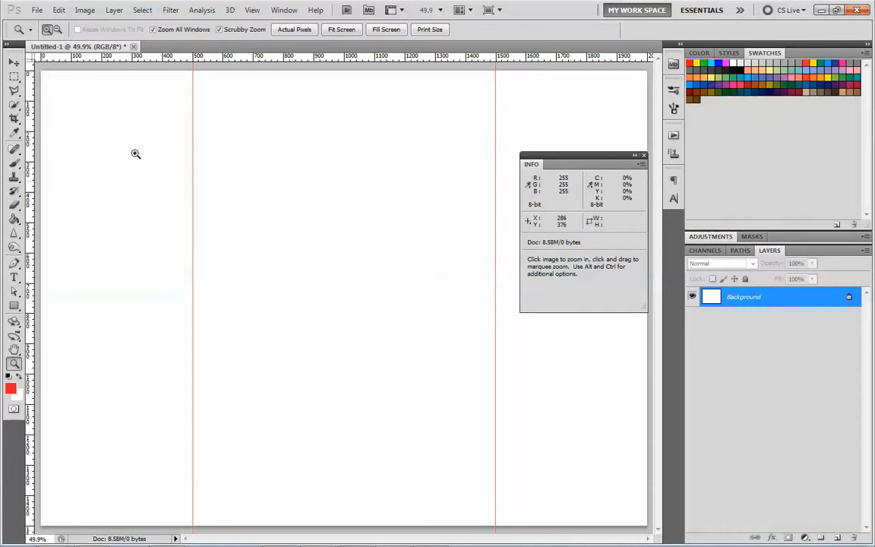
# - Place a red rectangle shape with a fixed size of 150 by 150 px between the two vertical guides
pyautogui.click(15, 305)
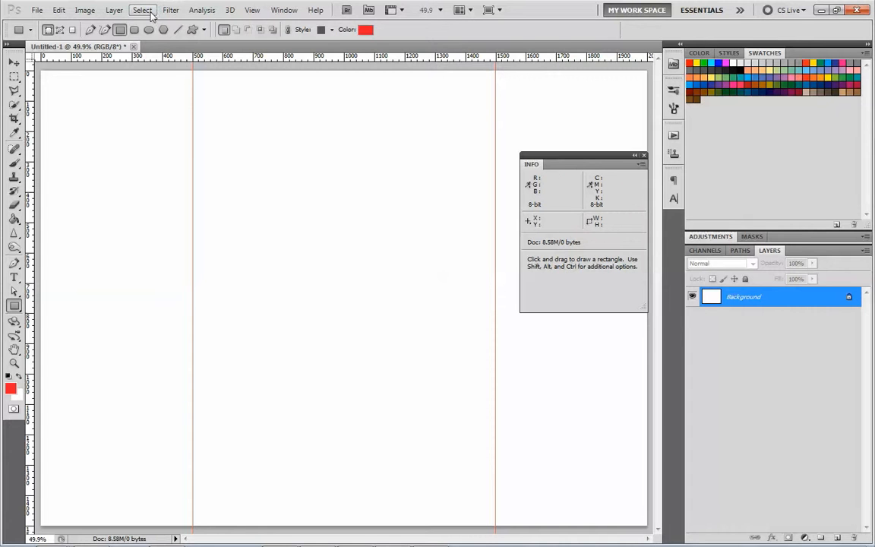
pyautogui.click(202, 29)
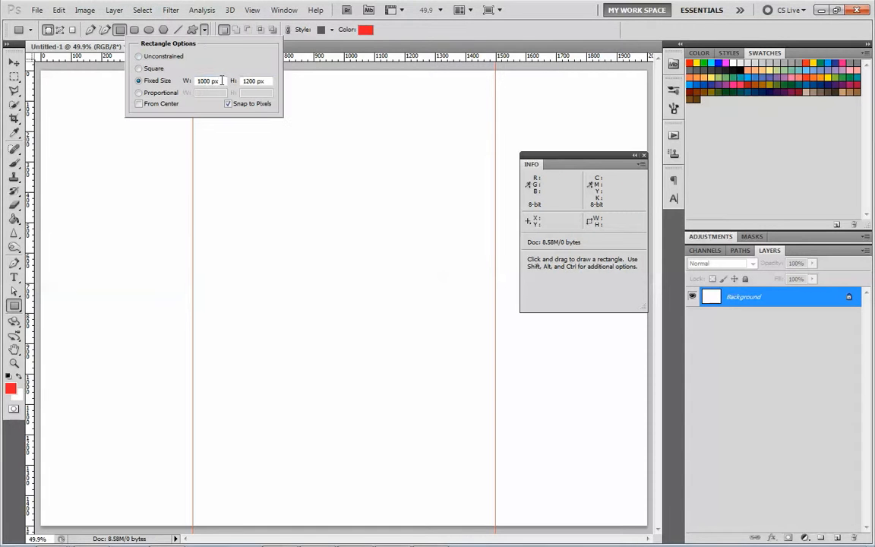
pyautogui.moveTo(223, 81); pyautogui.dragTo(168, 88)
pyautogui.write('1')
pyautogui.press('Tab')
pyautogui.write('150')
pyautogui.click(268, 184)
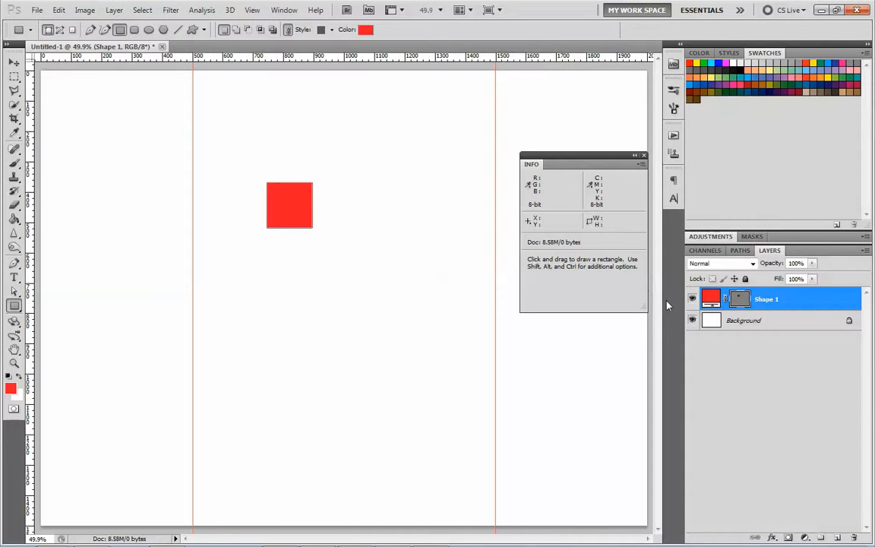
# - Make four duplicates of the red square's layer, undoing the surplus fifth copy
pyautogui.press('ctrl')
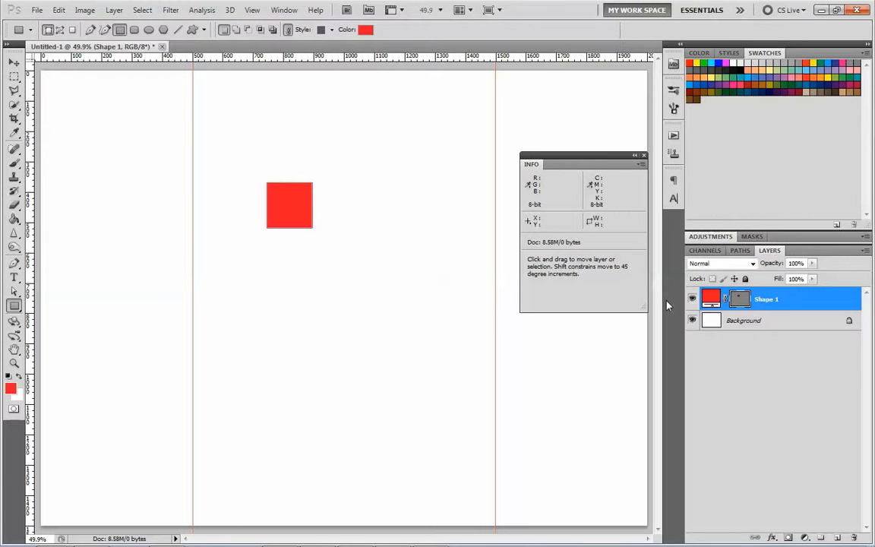
pyautogui.hotkey('ctrl', 'j')
pyautogui.hotkey('ctrl', 'j')
pyautogui.hotkey('ctrl', 'j')
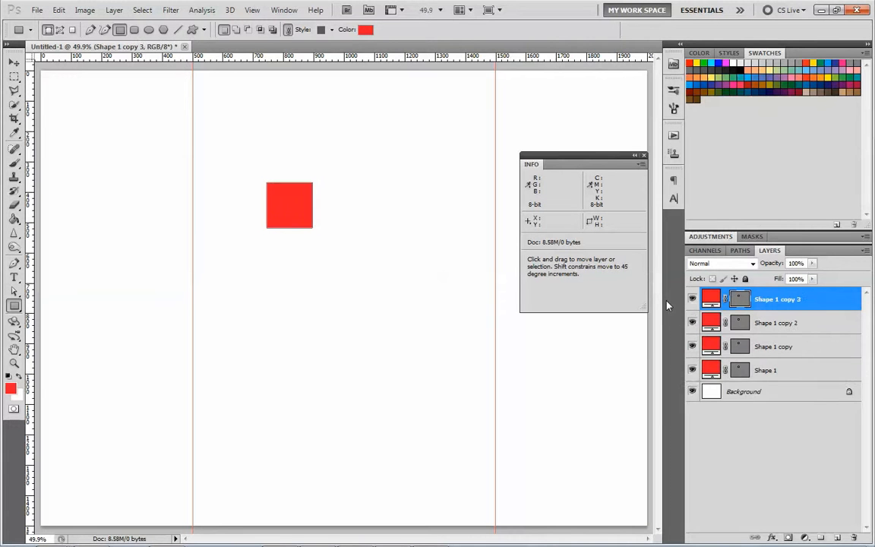
pyautogui.hotkey('ctrl', 'j')
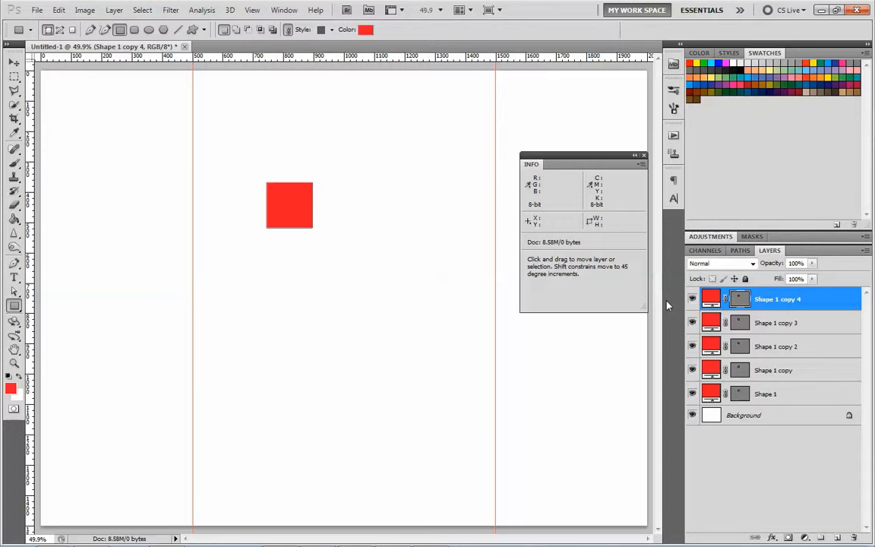
pyautogui.hotkey('ctrl', 'j')
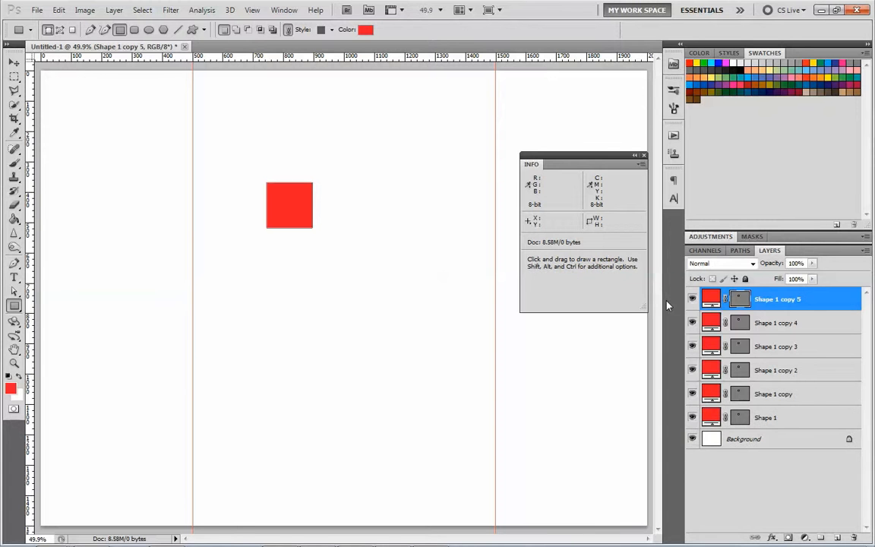
pyautogui.press('ctrl')
pyautogui.hotkey('ctrl', 'z')
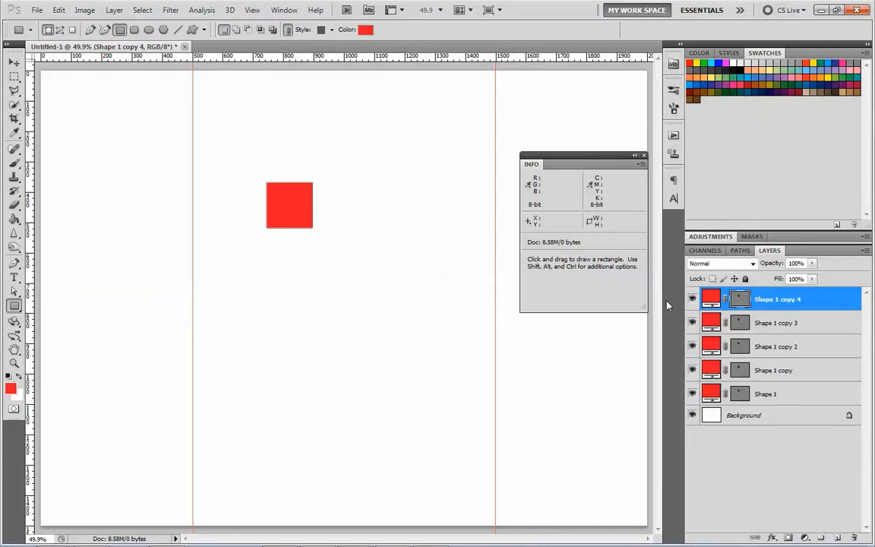
# - Move Shape 1 copy 4 against the inside of the right guide and Shape 1 against the inside of the left guide
pyautogui.click(15, 65)
pyautogui.moveTo(311, 218); pyautogui.dragTo(480, 223)
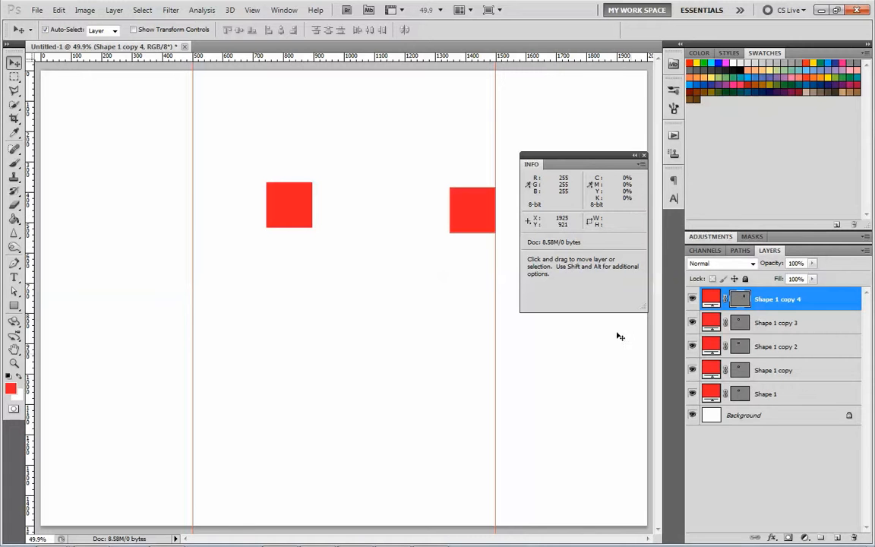
pyautogui.click(712, 394)
pyautogui.click(268, 222)
pyautogui.moveTo(268, 223); pyautogui.dragTo(195, 224)
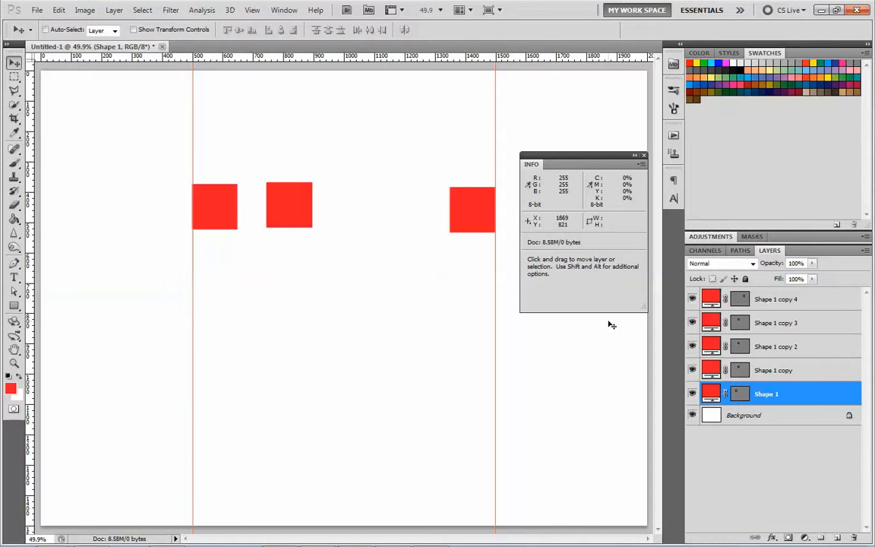
# - Distribute the five red squares' layers evenly by horizontal centers and align them along their vertical centers
pyautogui.press('shift')
pyautogui.keyDown('shift'); pyautogui.click(762, 299); pyautogui.keyUp('shift')
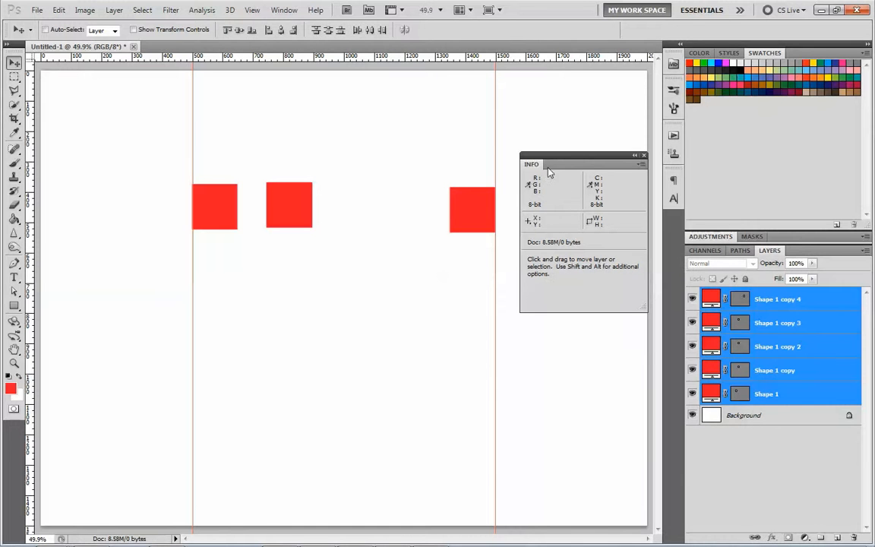
pyautogui.click(369, 31)
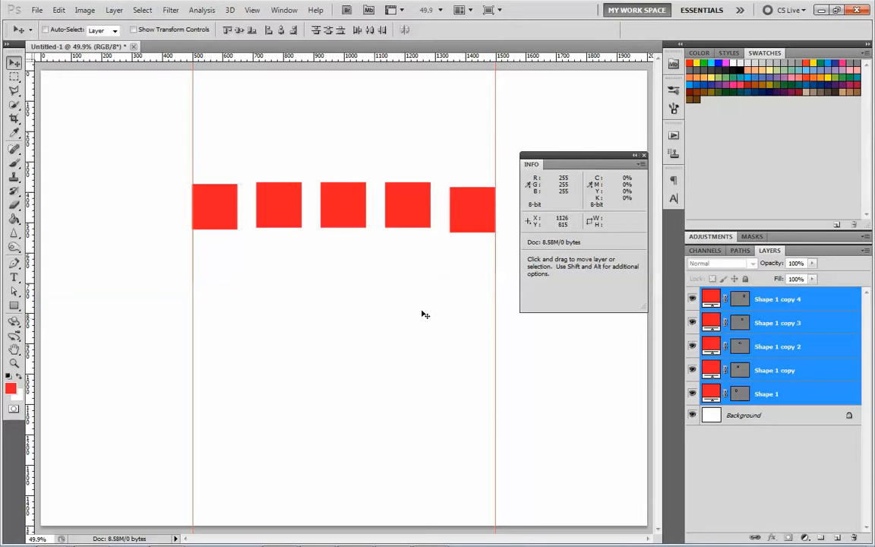
pyautogui.click(327, 31)
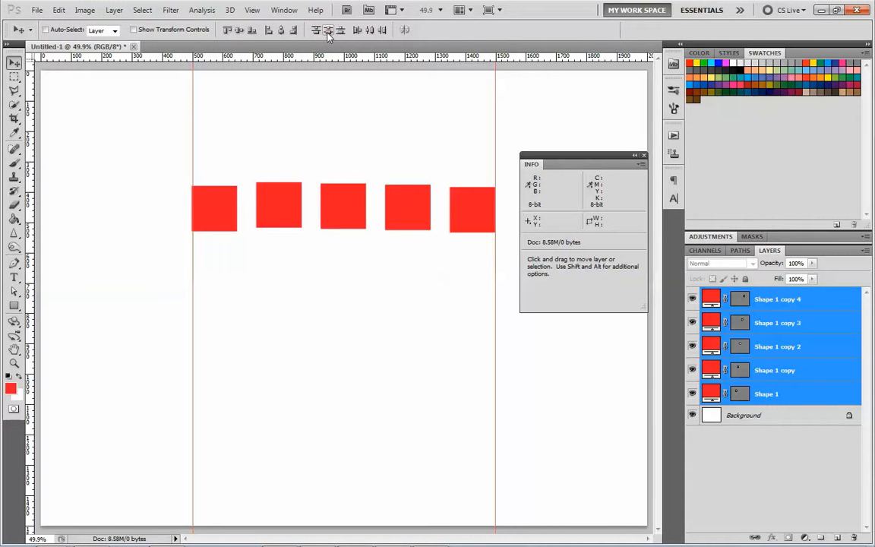
pyautogui.click(240, 32)
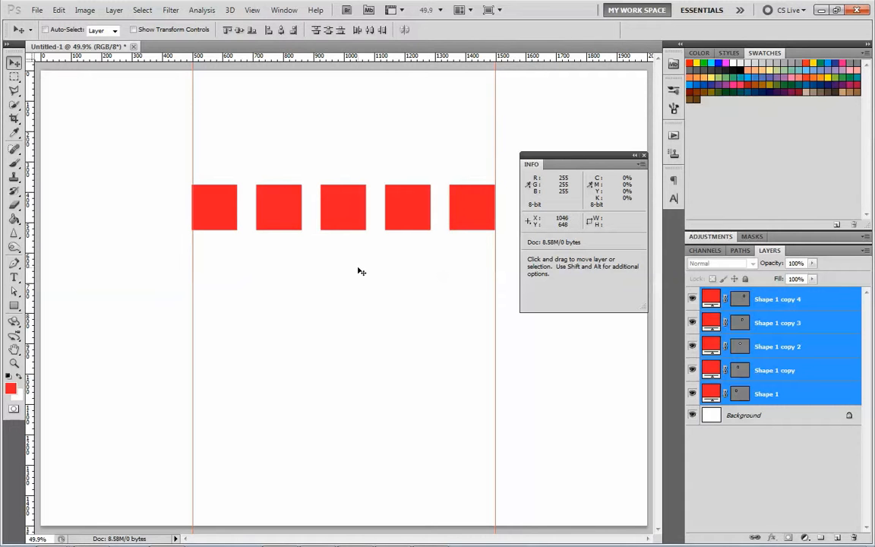
# - Shift all five squares together so the first square's left edge snaps to the left guide
pyautogui.press('z')
pyautogui.moveTo(175, 185); pyautogui.dragTo(223, 232)
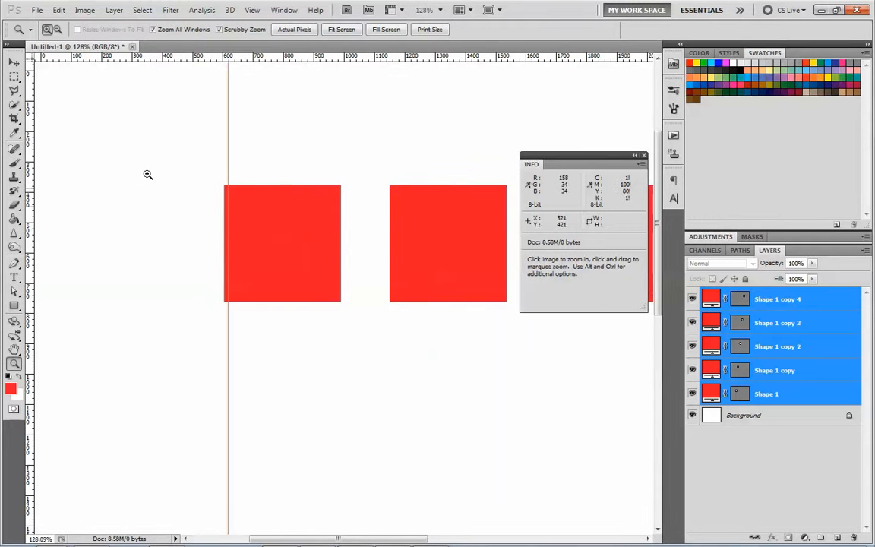
pyautogui.press('v')
pyautogui.moveTo(264, 259); pyautogui.dragTo(266, 261)
# - Move the Shape 1 copy 4 square so its right edge snaps exactly to the right guide
pyautogui.click(761, 305)
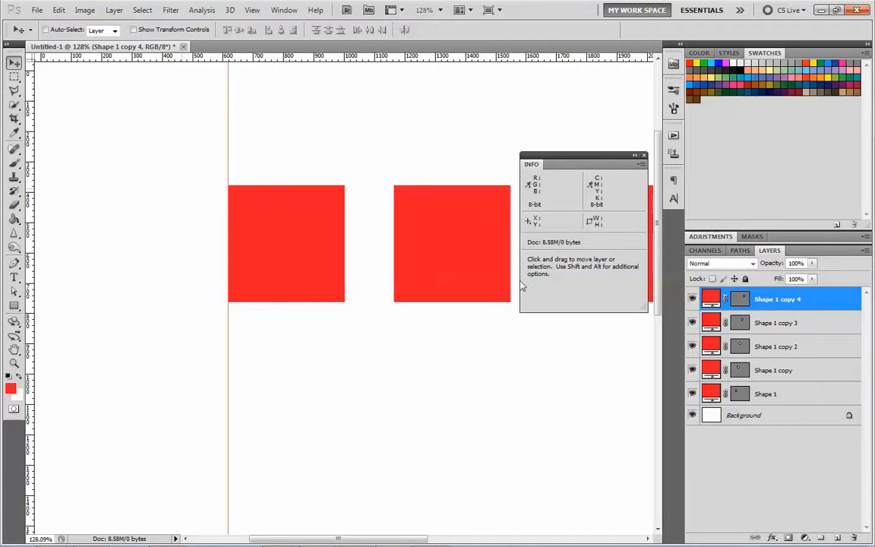
pyautogui.press('space')
pyautogui.moveTo(603, 364); pyautogui.dragTo(258, 351)
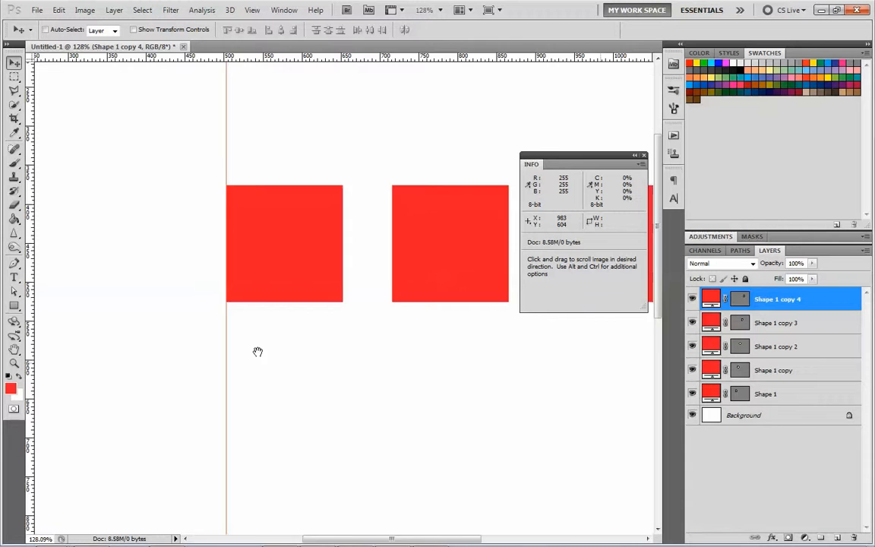
pyautogui.moveTo(218, 261); pyautogui.dragTo(215, 281)
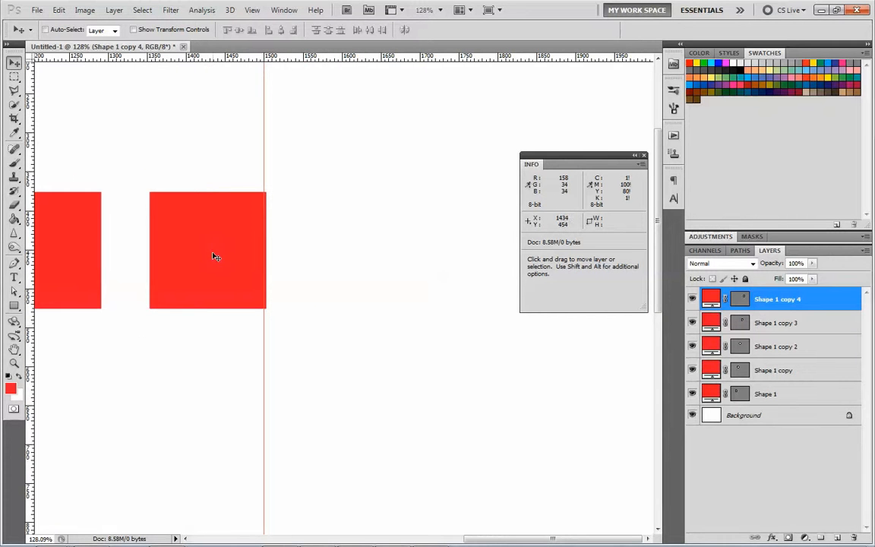
pyautogui.click(763, 393)
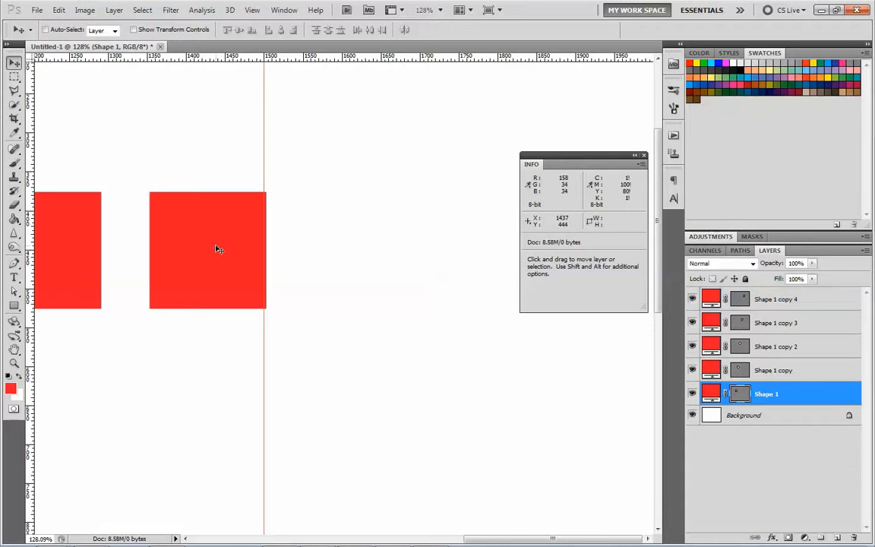
pyautogui.moveTo(215, 249); pyautogui.dragTo(212, 247)
pyautogui.click(720, 292)
pyautogui.moveTo(221, 244); pyautogui.dragTo(216, 244)
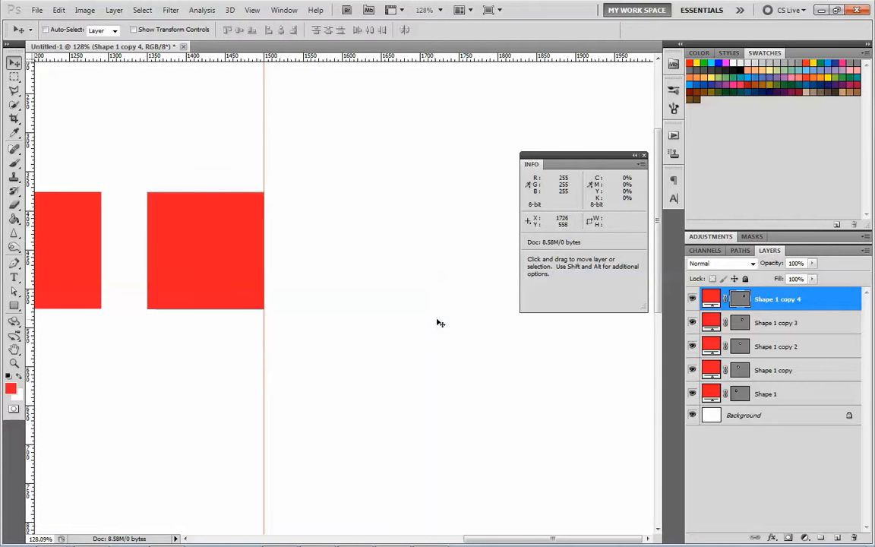
# - Reposition the Shape 1 square so its left edge snaps exactly to the left guide
pyautogui.click(741, 393)
pyautogui.moveTo(234, 318); pyautogui.dragTo(631, 352)
pyautogui.moveTo(153, 280); pyautogui.dragTo(174, 285)
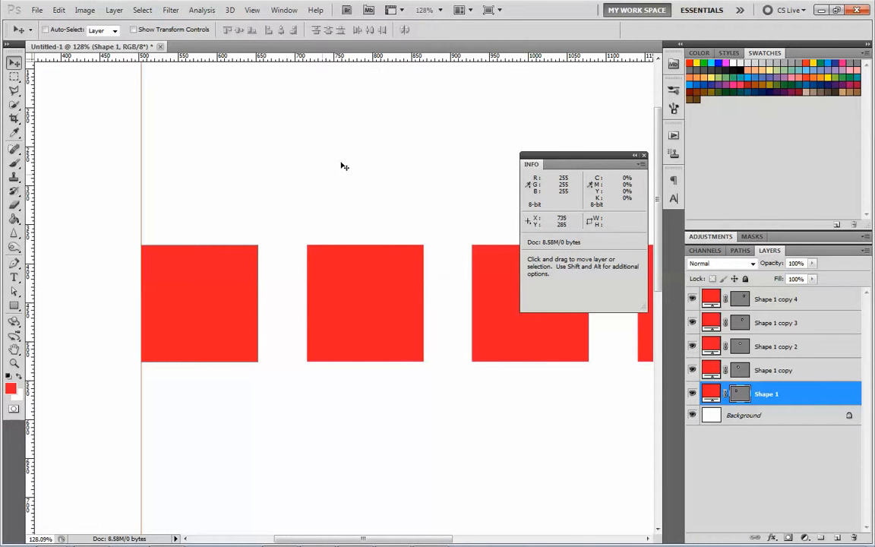
# - Select all five square layers and redistribute them evenly by horizontal centers between the outer guides
pyautogui.press('z')
pyautogui.click(340, 30)
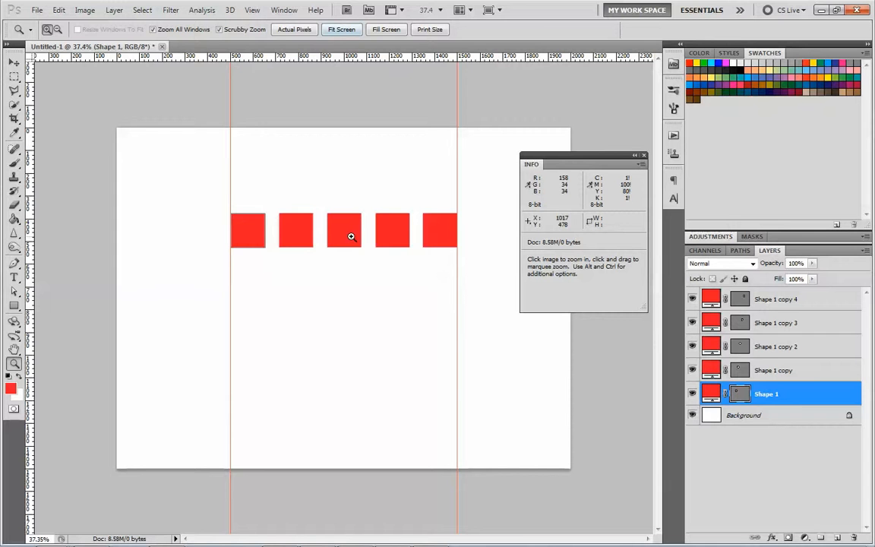
pyautogui.click(16, 63)
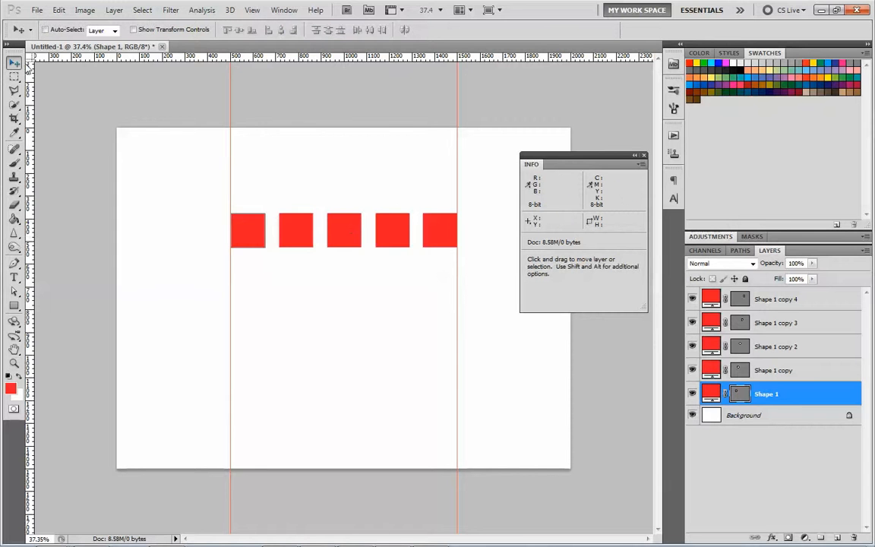
pyautogui.click(735, 302)
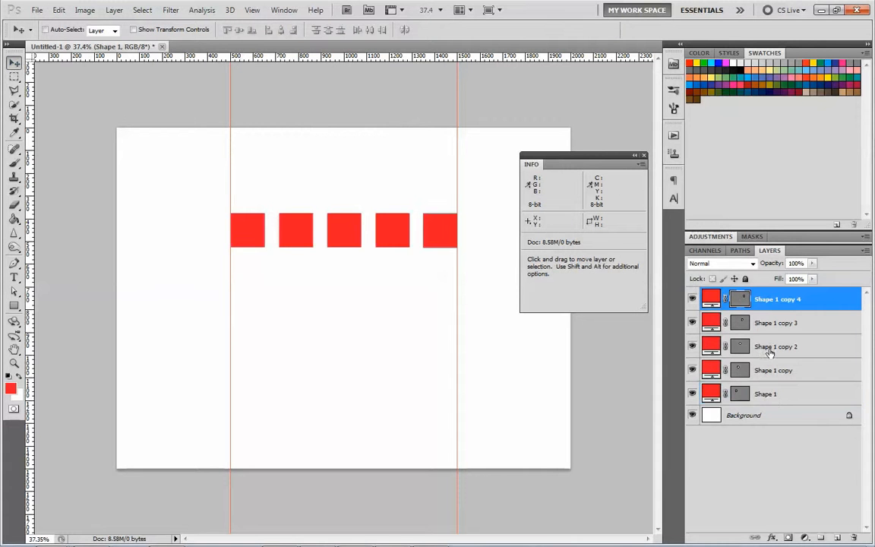
pyautogui.keyDown('shift'); pyautogui.click(775, 396); pyautogui.keyUp('shift')
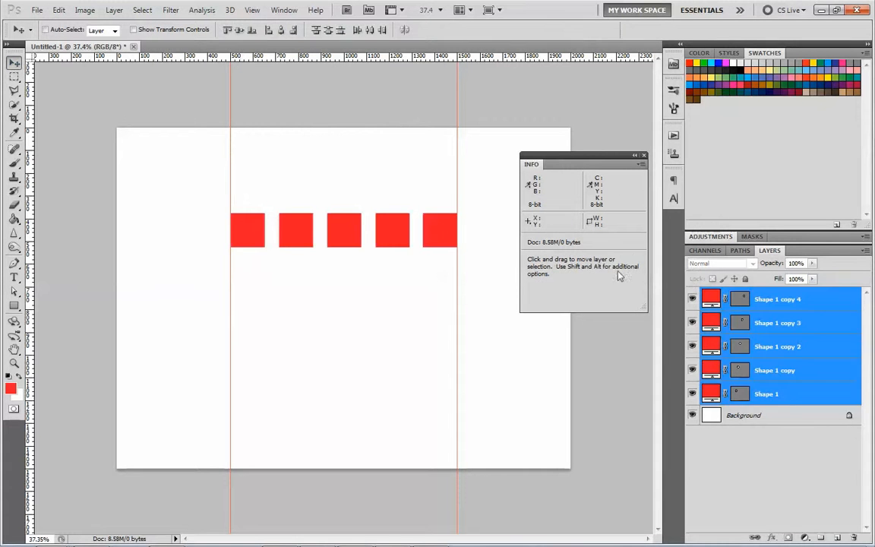
pyautogui.click(368, 32)
pyautogui.moveTo(845, 395); pyautogui.dragTo(843, 366)
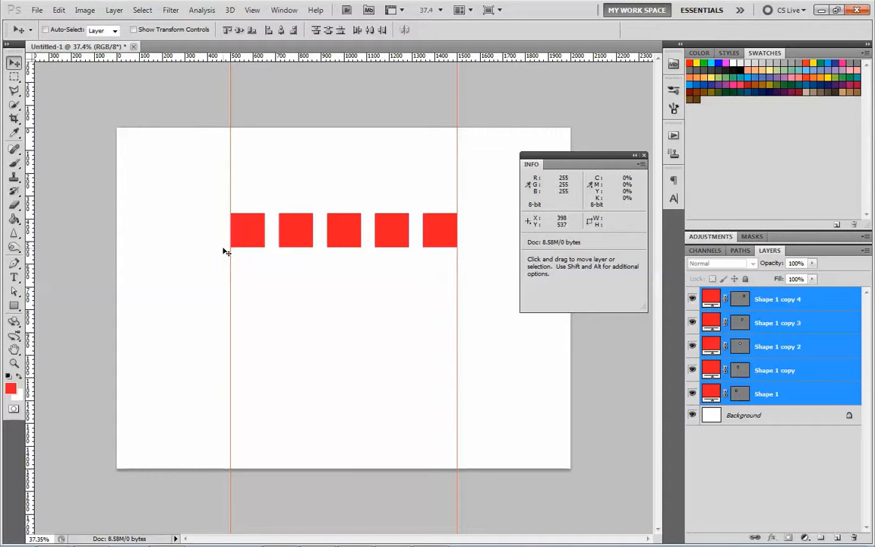
# - Add vertical guides at the first square's right edge, both side edges of the second square and the third square's left edge
pyautogui.press('z')
pyautogui.moveTo(262, 212); pyautogui.dragTo(88, 232)
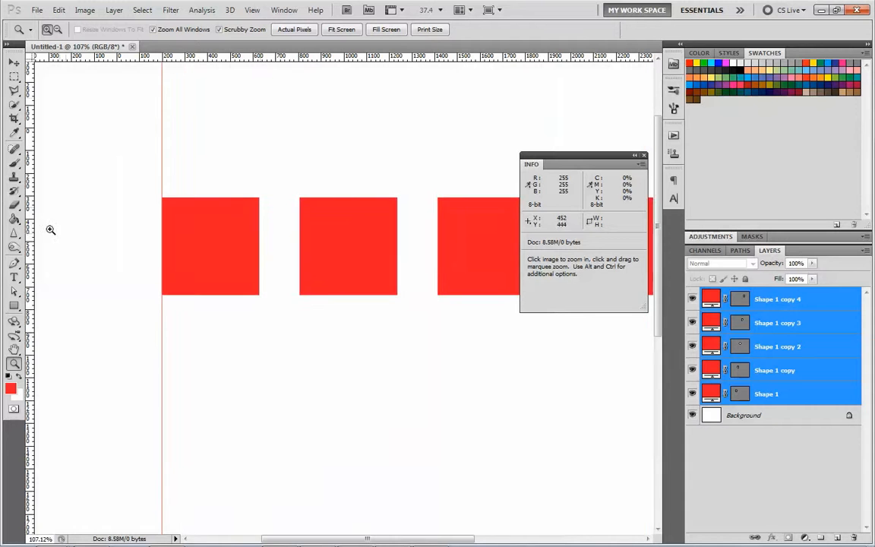
pyautogui.moveTo(29, 230); pyautogui.dragTo(260, 242)
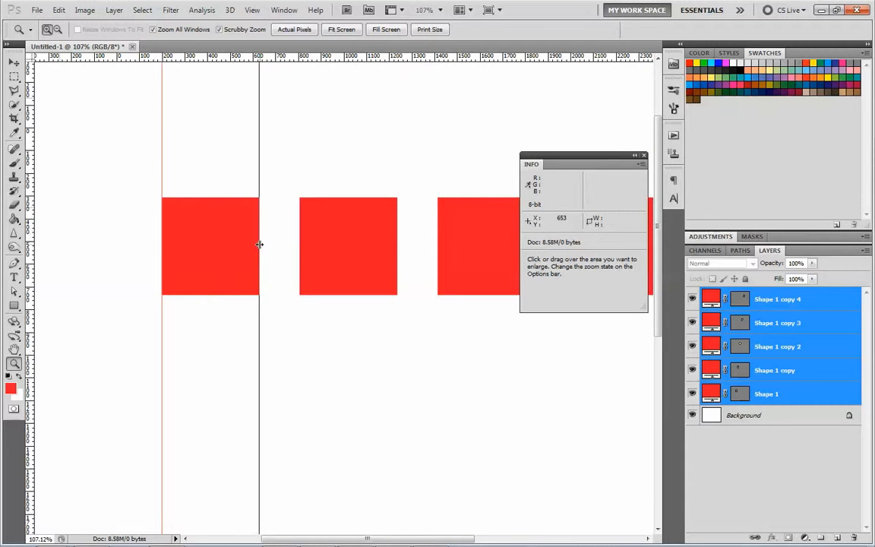
pyautogui.moveTo(32, 238); pyautogui.dragTo(158, 256)
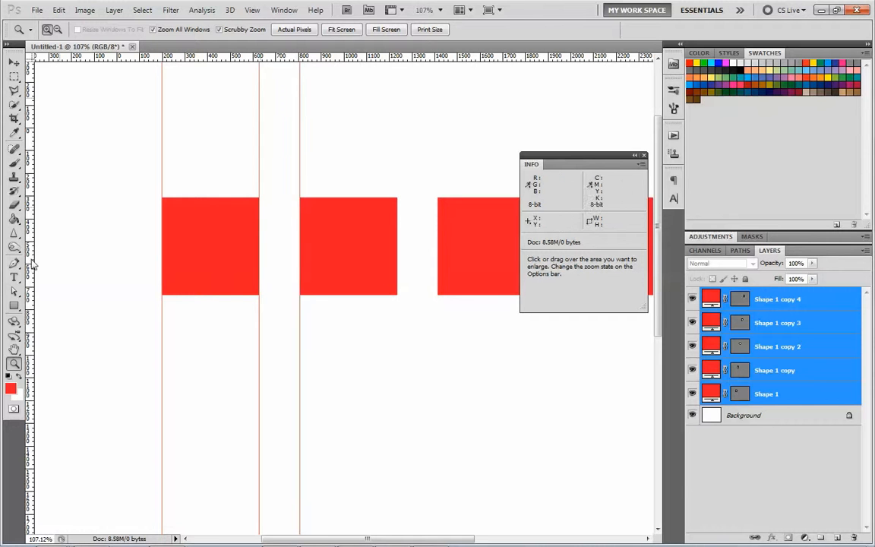
pyautogui.moveTo(89, 260); pyautogui.dragTo(398, 280)
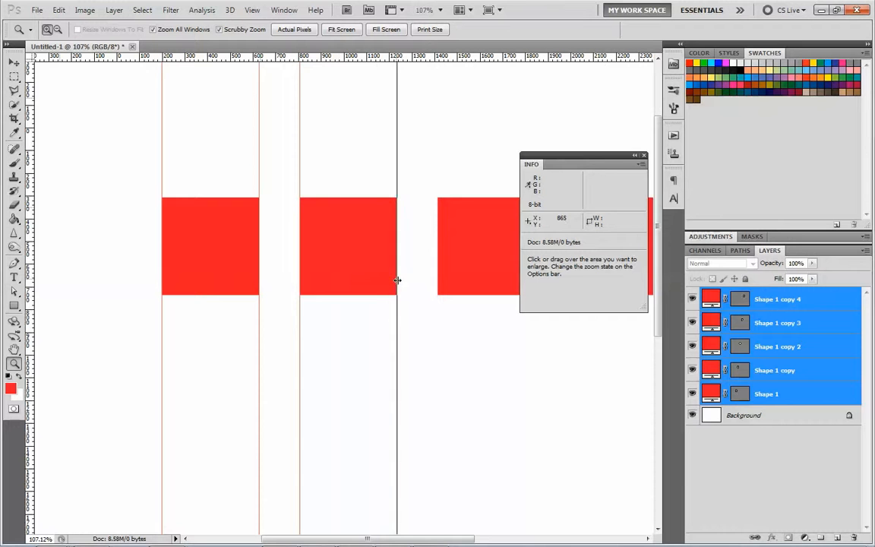
pyautogui.moveTo(29, 266); pyautogui.dragTo(437, 277)
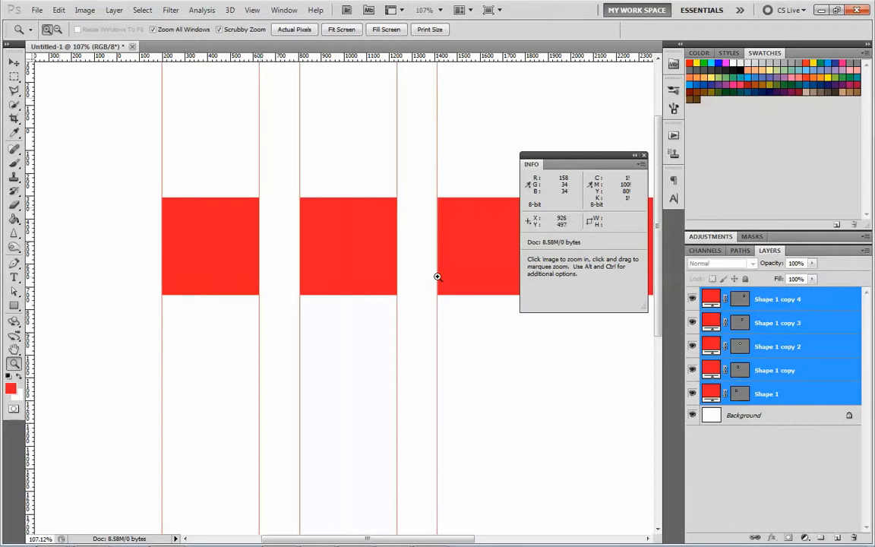
# - Add vertical guides at the third square's right edge, both side edges of the fourth square and the fifth square's left edge
pyautogui.moveTo(576, 373); pyautogui.dragTo(324, 363)
pyautogui.moveTo(269, 262); pyautogui.dragTo(186, 270)
pyautogui.moveTo(29, 215); pyautogui.dragTo(248, 258)
pyautogui.moveTo(31, 264); pyautogui.dragTo(287, 270)
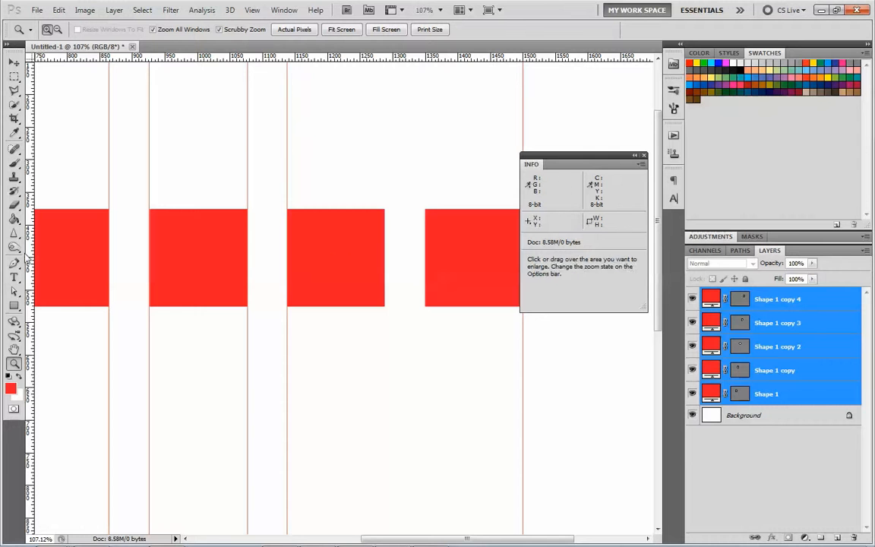
pyautogui.moveTo(28, 228); pyautogui.dragTo(384, 303)
pyautogui.moveTo(26, 295); pyautogui.dragTo(425, 324)
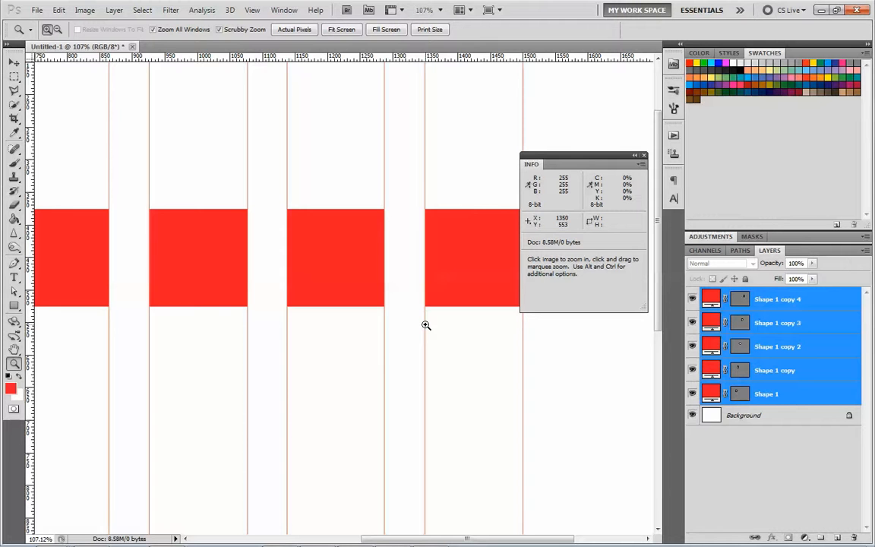
pyautogui.press('space')
pyautogui.moveTo(92, 214); pyautogui.dragTo(592, 313)
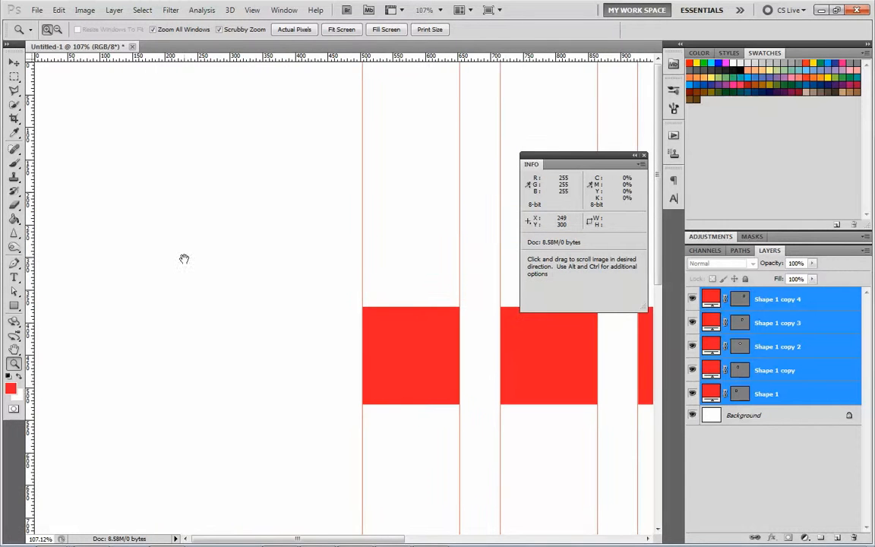
pyautogui.moveTo(558, 387); pyautogui.dragTo(29, 215)
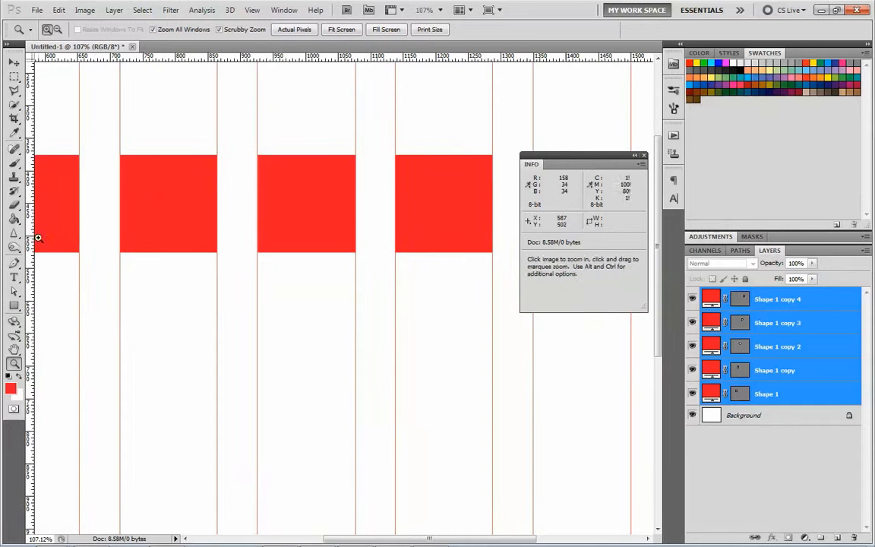
# - Add a vertical guide in the middle of each of the four gaps between the squares
pyautogui.moveTo(95, 240); pyautogui.dragTo(96, 240)
pyautogui.moveTo(32, 265); pyautogui.dragTo(237, 273)
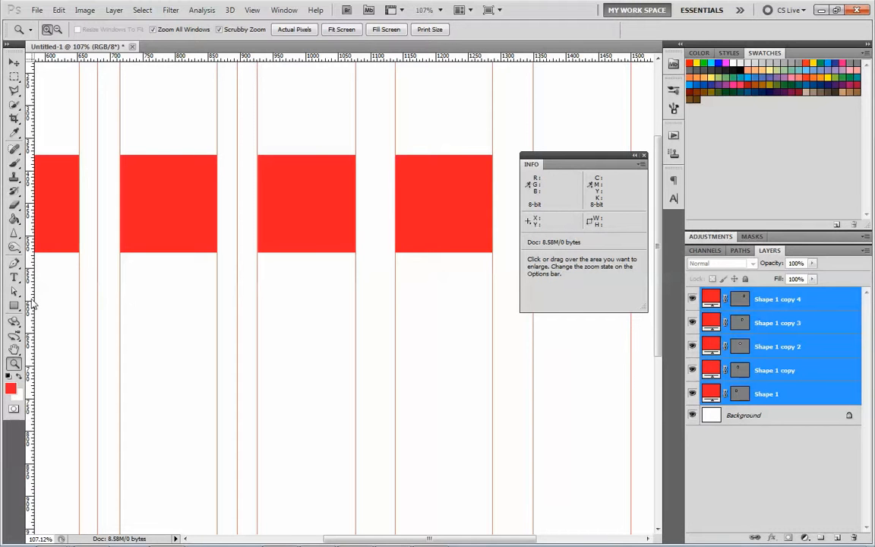
pyautogui.moveTo(74, 297); pyautogui.dragTo(377, 309)
pyautogui.press('space')
pyautogui.moveTo(498, 323); pyautogui.dragTo(311, 315)
pyautogui.moveTo(32, 235); pyautogui.dragTo(326, 285)
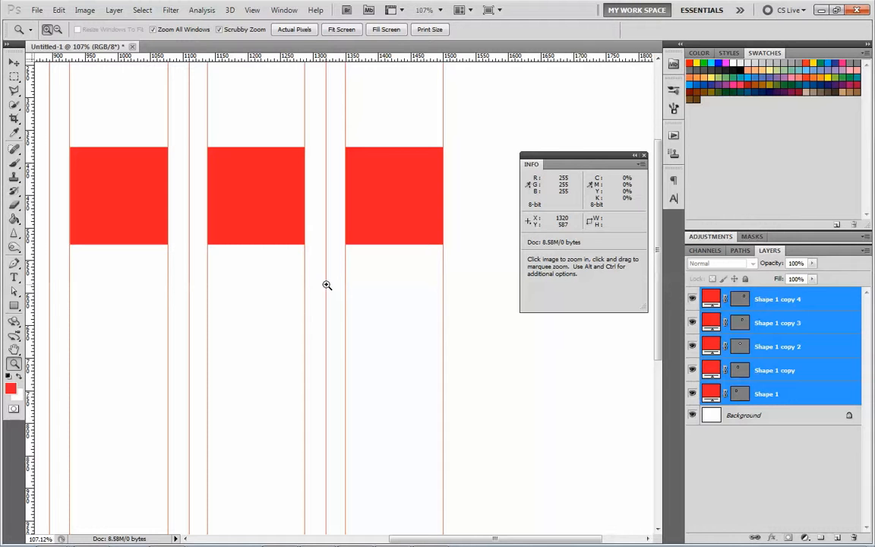
pyautogui.click(340, 32)
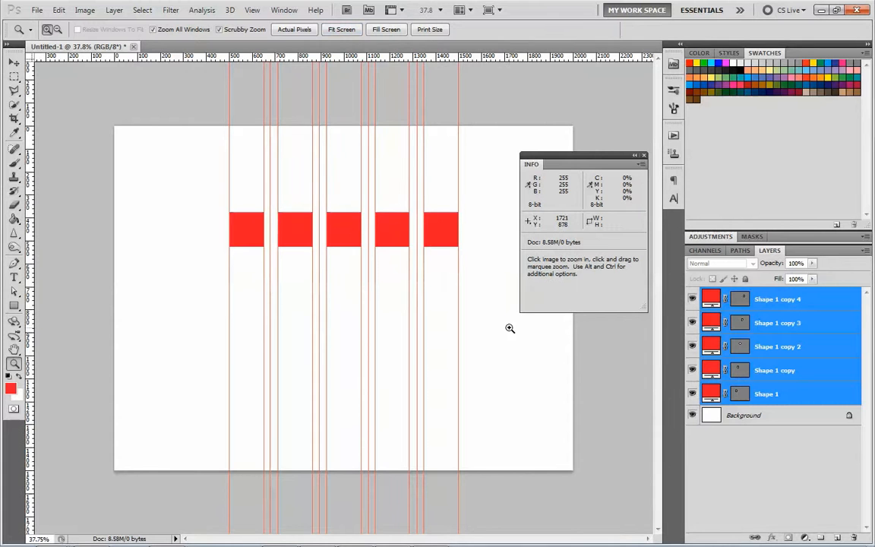
pyautogui.moveTo(292, 284); pyautogui.dragTo(326, 285)
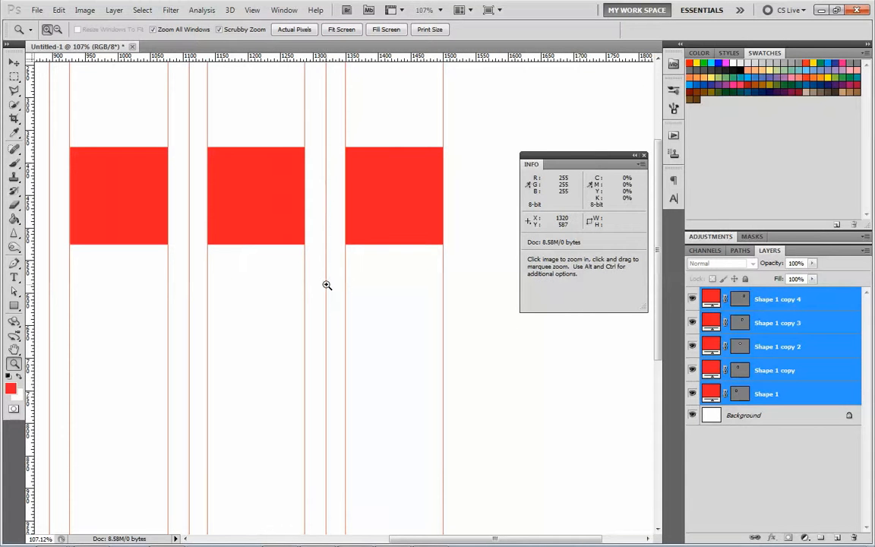
pyautogui.click(352, 33)
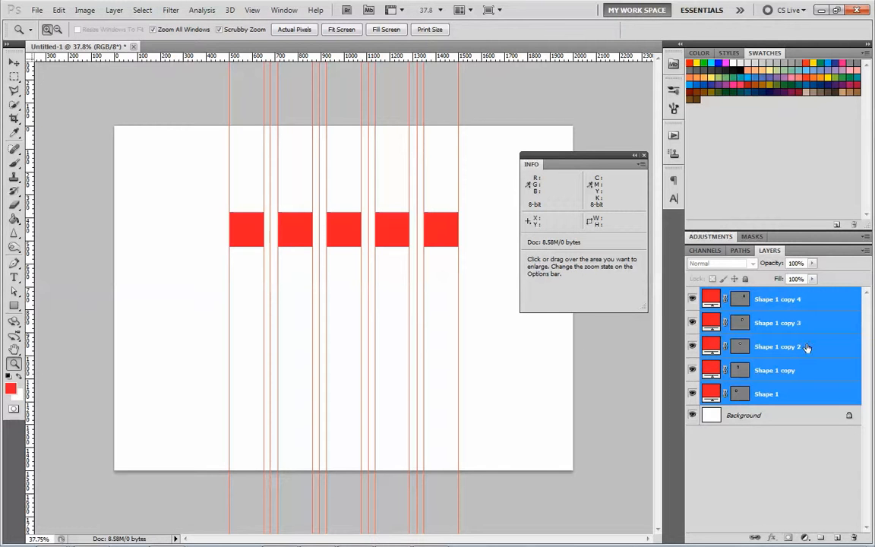
# - Delete the five selected square layers and set the foreground colour to a very dark red
pyautogui.moveTo(847, 391); pyautogui.dragTo(854, 538)
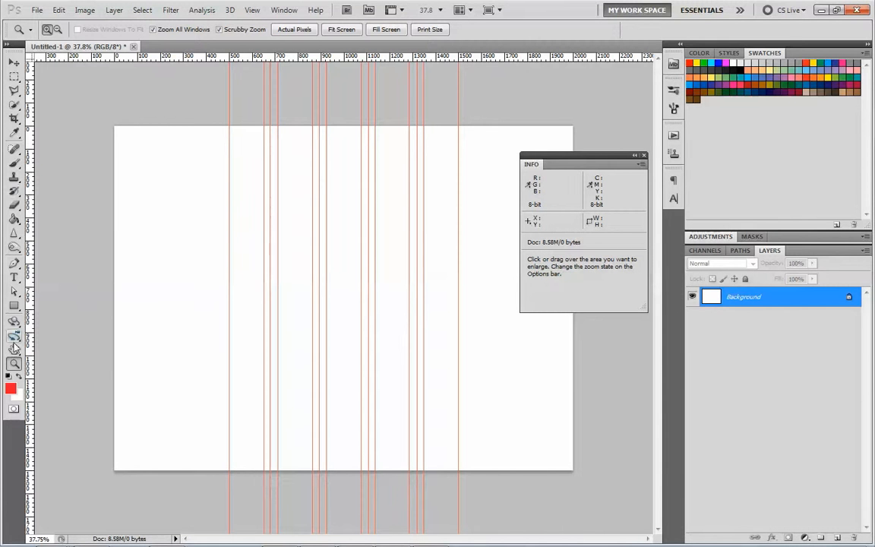
pyautogui.click(10, 388)
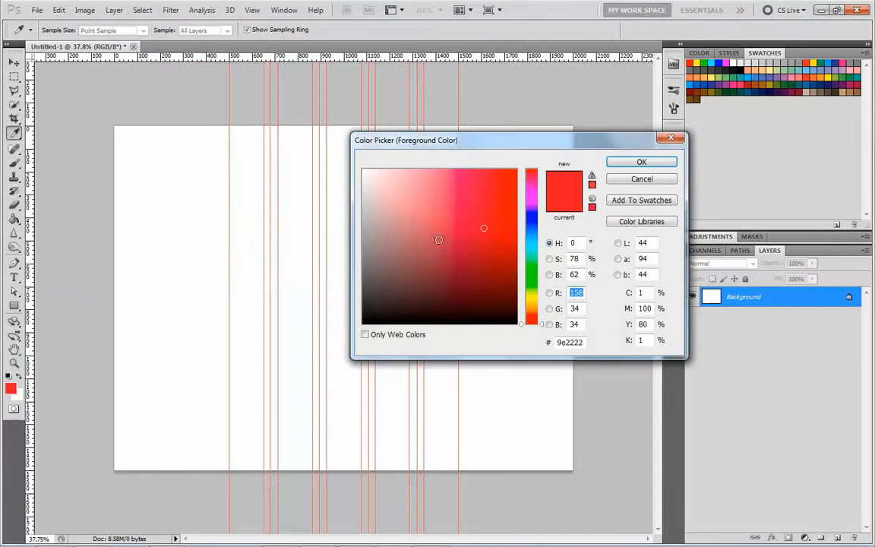
pyautogui.click(436, 312)
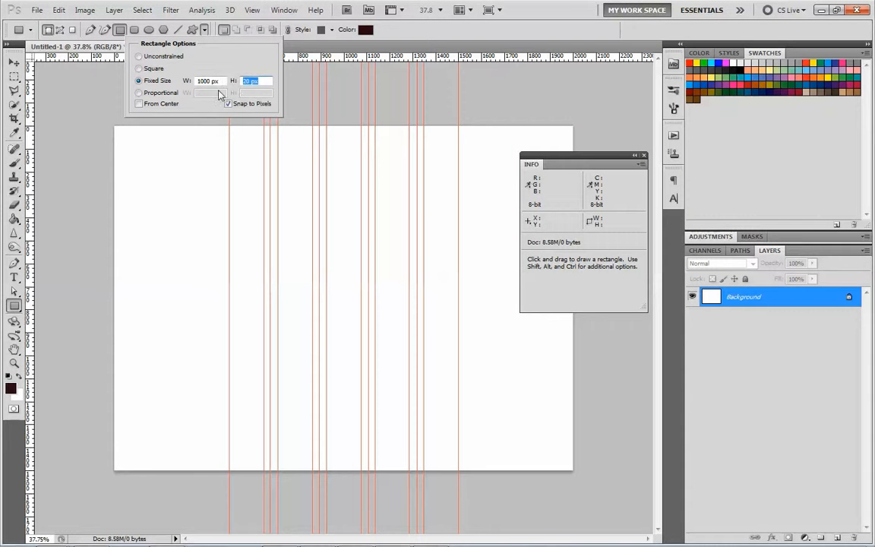
# - Draw a fixed-size header bar 1000 px wide and about 150 px high, aligned to the canvas's top edge and horizontal centre
pyautogui.write('150')
pyautogui.click(250, 163)
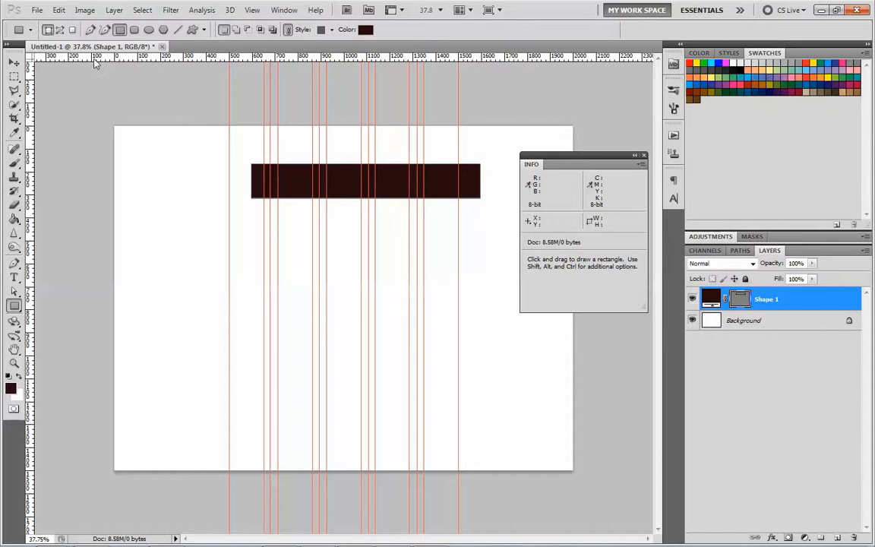
pyautogui.click(14, 61)
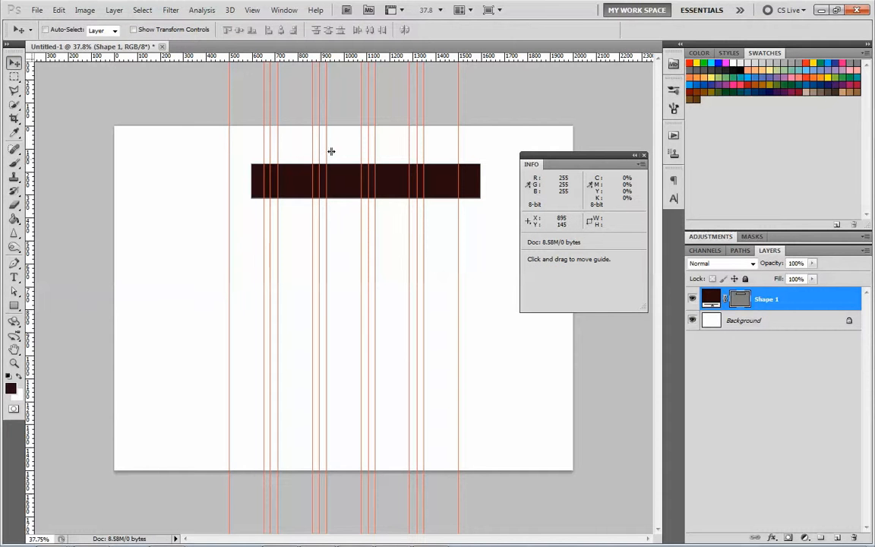
pyautogui.click(14, 77)
pyautogui.moveTo(95, 129); pyautogui.dragTo(576, 472)
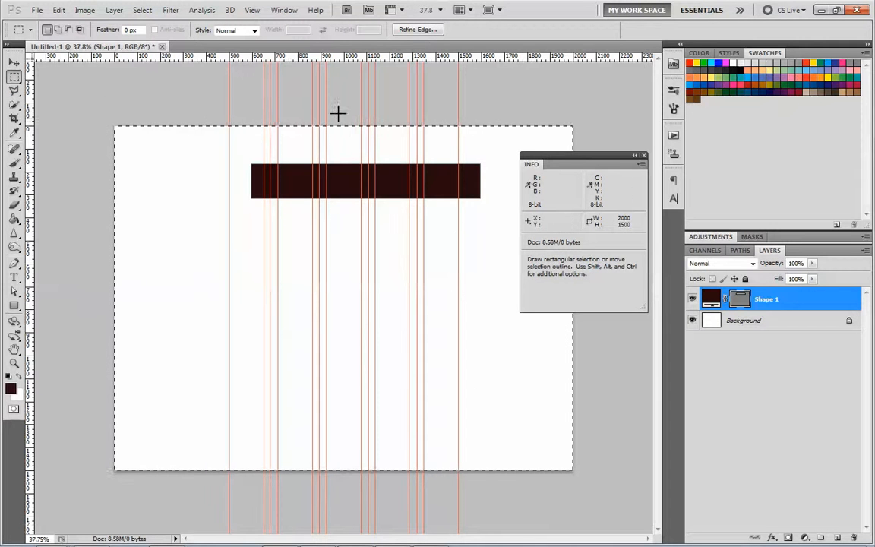
pyautogui.press('v')
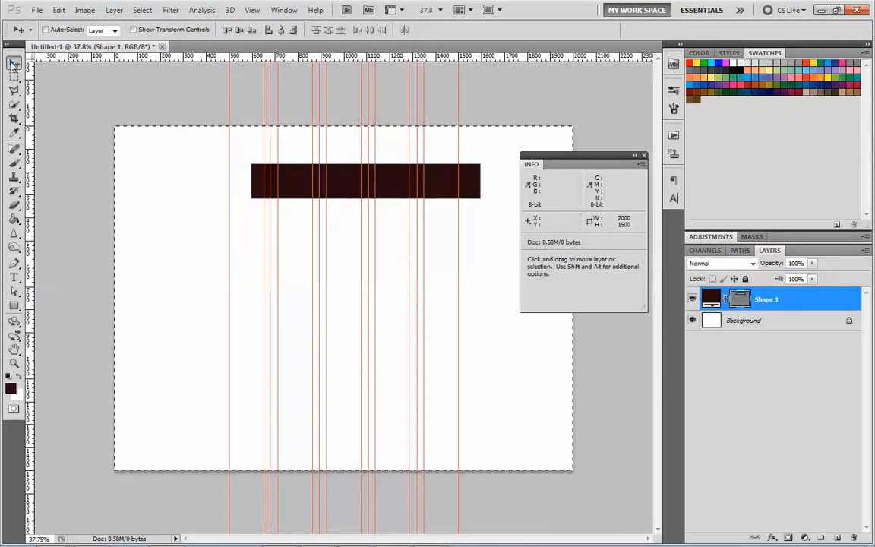
pyautogui.click(226, 31)
pyautogui.click(280, 30)
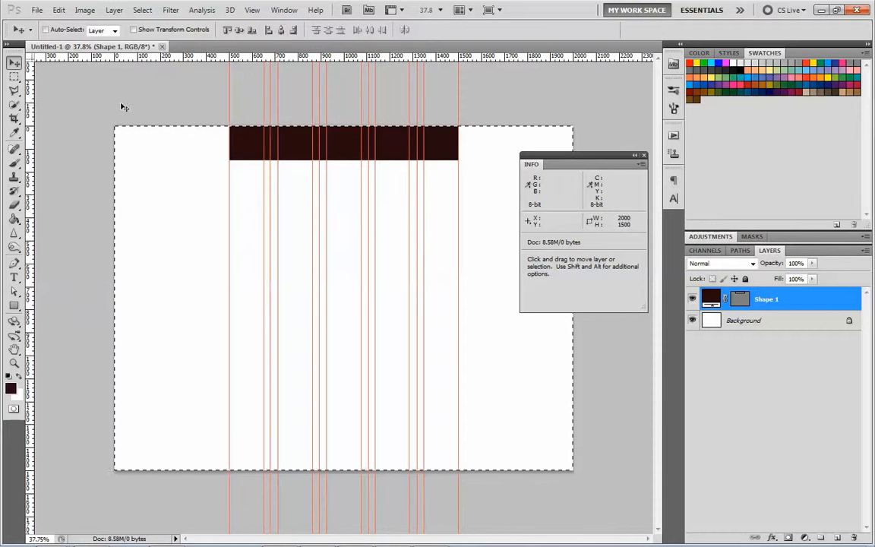
# - Draw two unconstrained rectangles below the header: a main block from the left outer guide to the fourth column, and a sidebar ending at the right outer guide
pyautogui.click(14, 306)
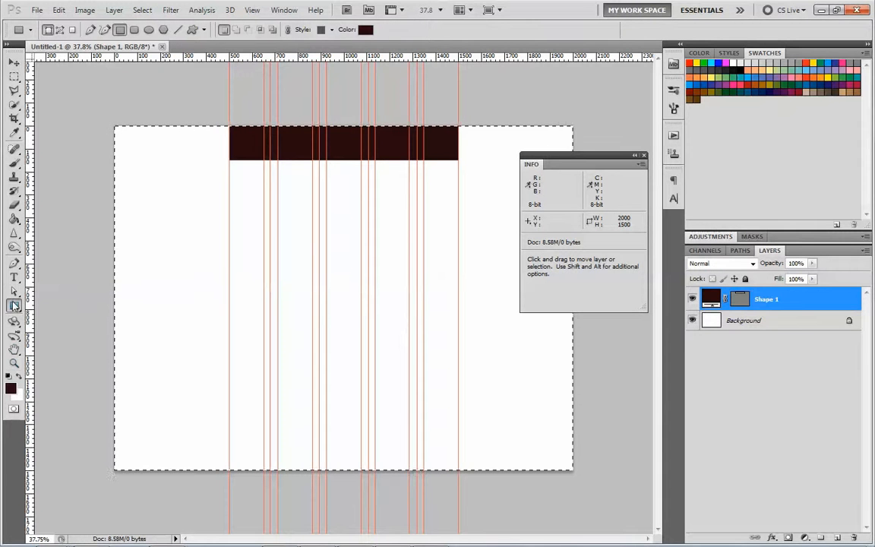
pyautogui.click(205, 30)
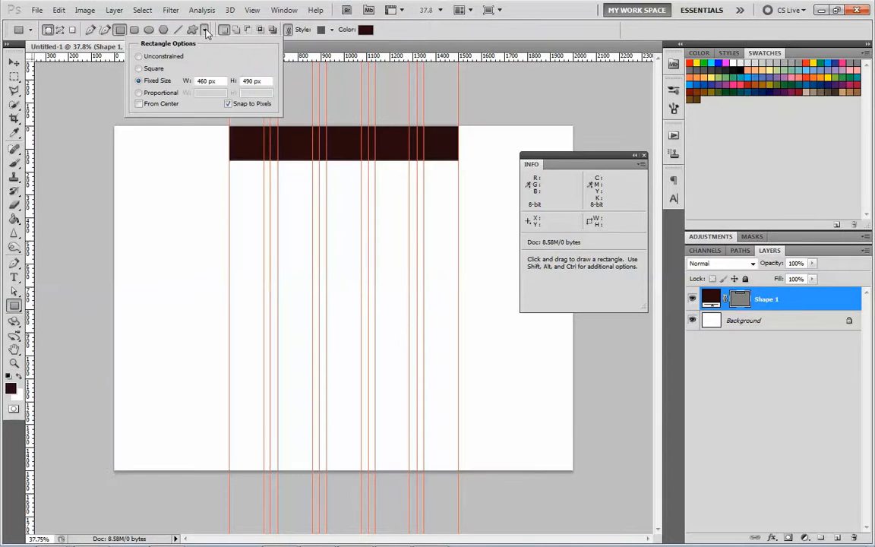
pyautogui.click(159, 61)
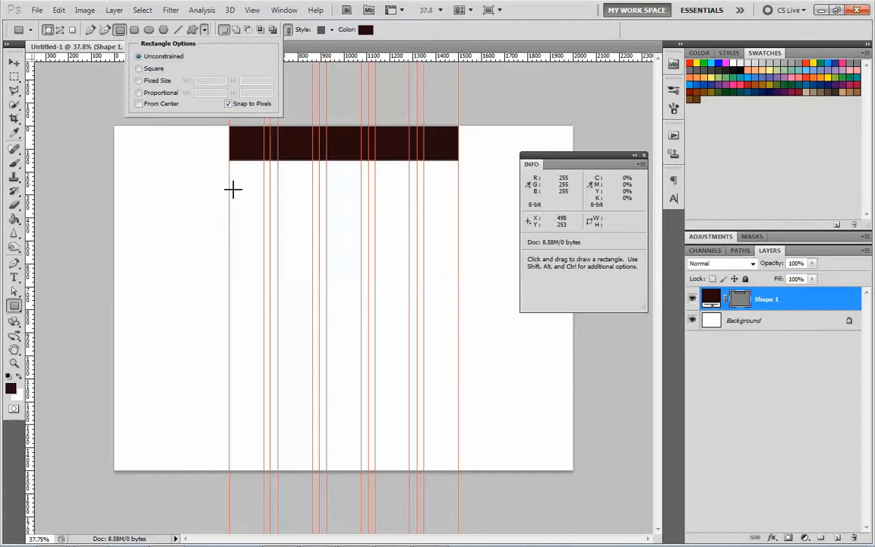
pyautogui.moveTo(232, 189); pyautogui.dragTo(375, 293)
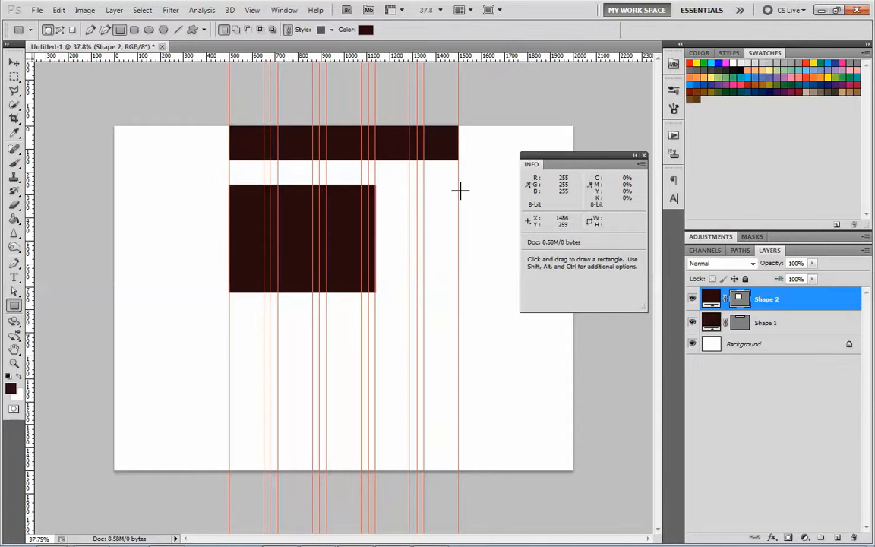
pyautogui.moveTo(458, 187); pyautogui.dragTo(378, 293)
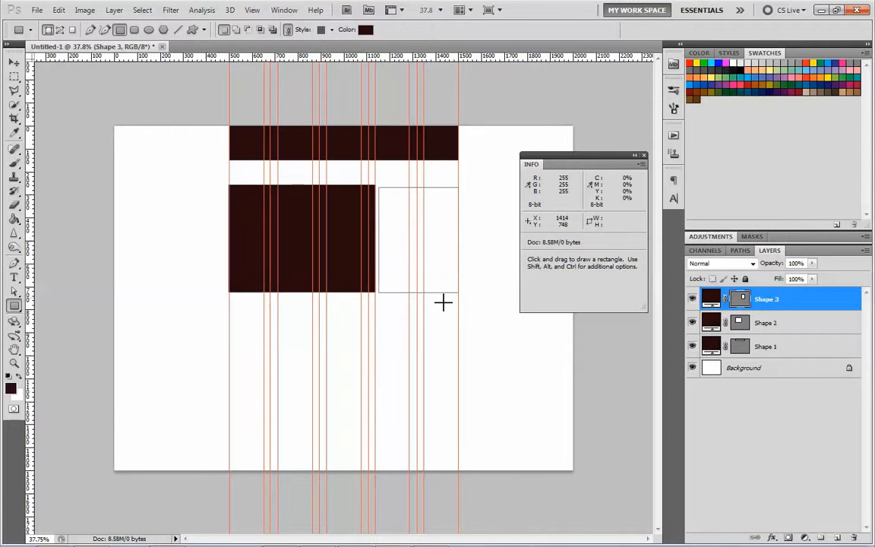
# - Draw a box about 150 by 200 px in the first column below the main block and duplicate its layer four times
pyautogui.moveTo(230, 320); pyautogui.dragTo(262, 365)
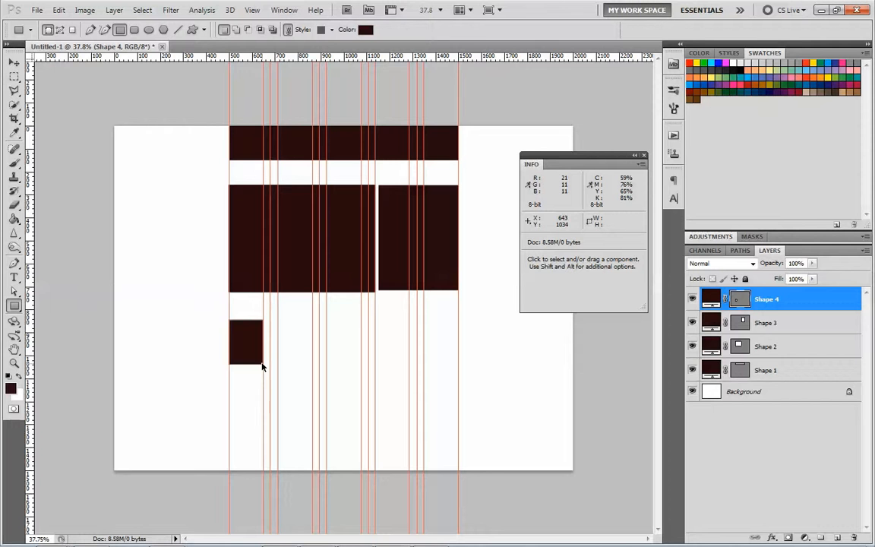
pyautogui.hotkey('ctrl', 'j')
pyautogui.hotkey('ctrl', 'j')
pyautogui.hotkey('ctrl', 'j')
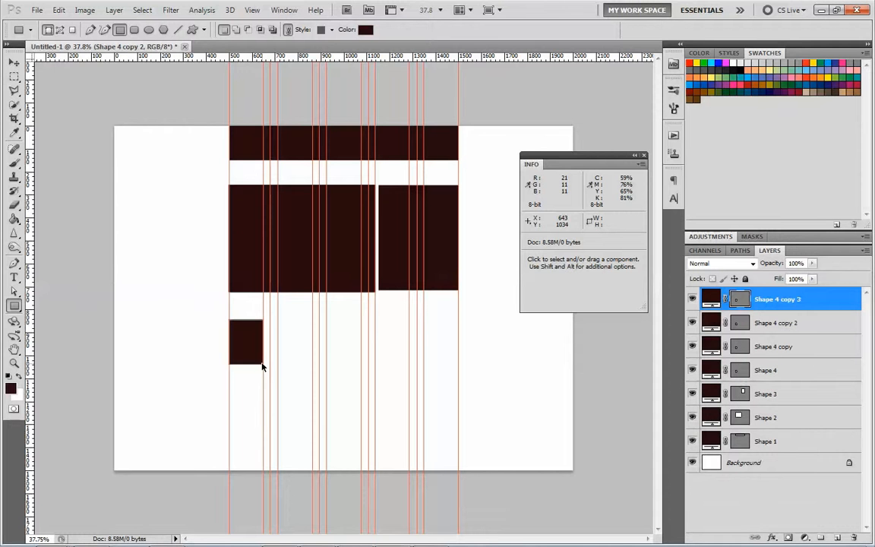
pyautogui.hotkey('ctrl', 'j')
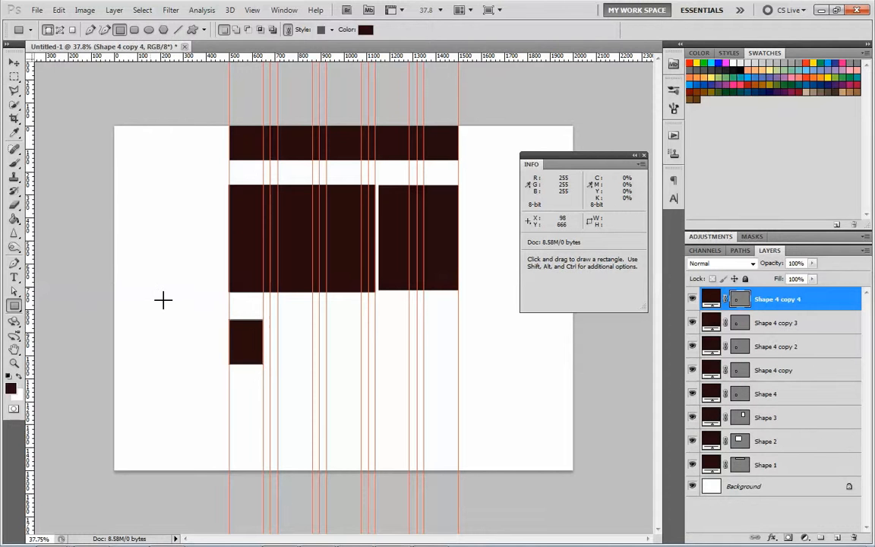
# - Move the top box copy into the last column and distribute all five boxes evenly by horizontal centers
pyautogui.press('v')
pyautogui.moveTo(247, 347); pyautogui.dragTo(439, 347)
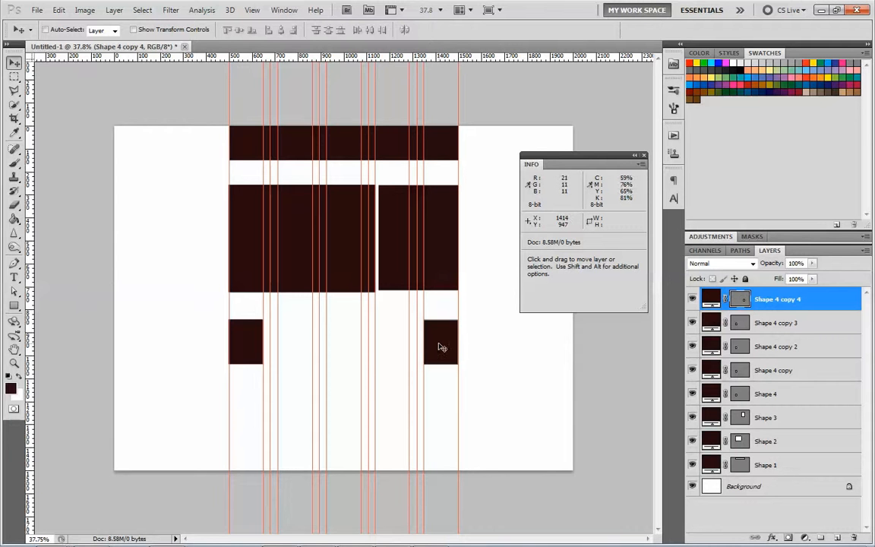
pyautogui.keyDown('shift'); pyautogui.click(760, 396); pyautogui.keyUp('shift')
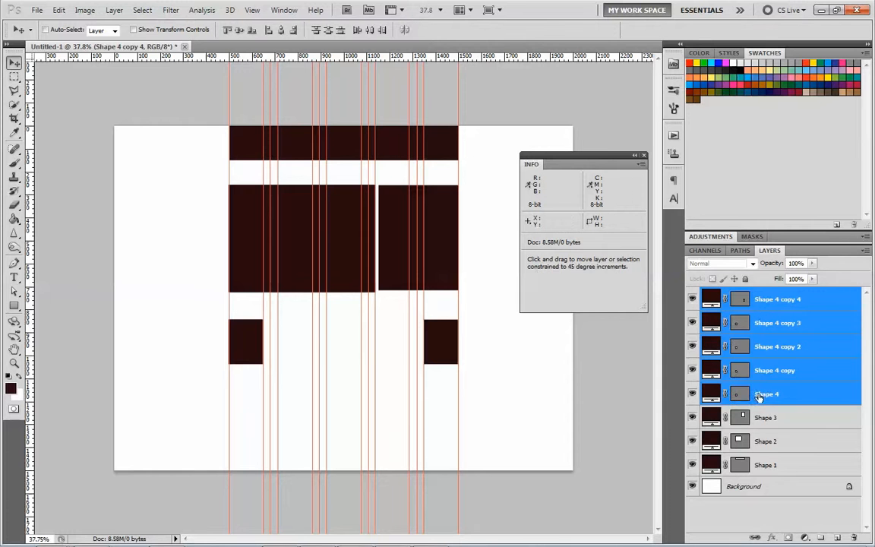
pyautogui.click(368, 32)
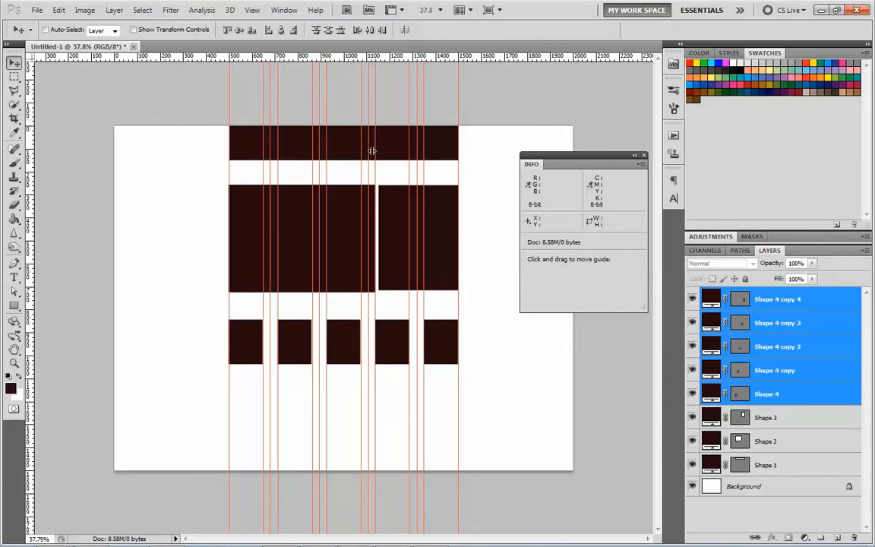
pyautogui.moveTo(370, 330); pyautogui.dragTo(419, 364)
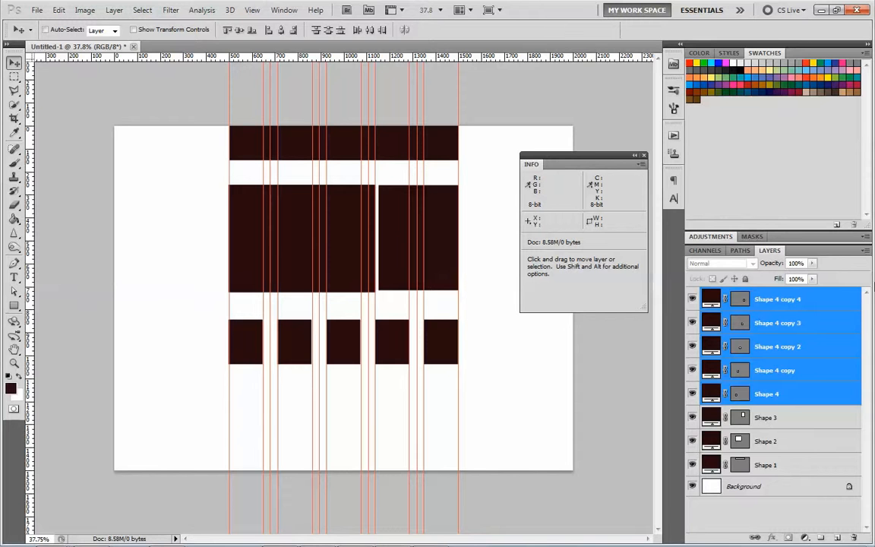
# - Duplicate the five box layers within the same document and move the copies straight down to form a second row
pyautogui.click(866, 253)
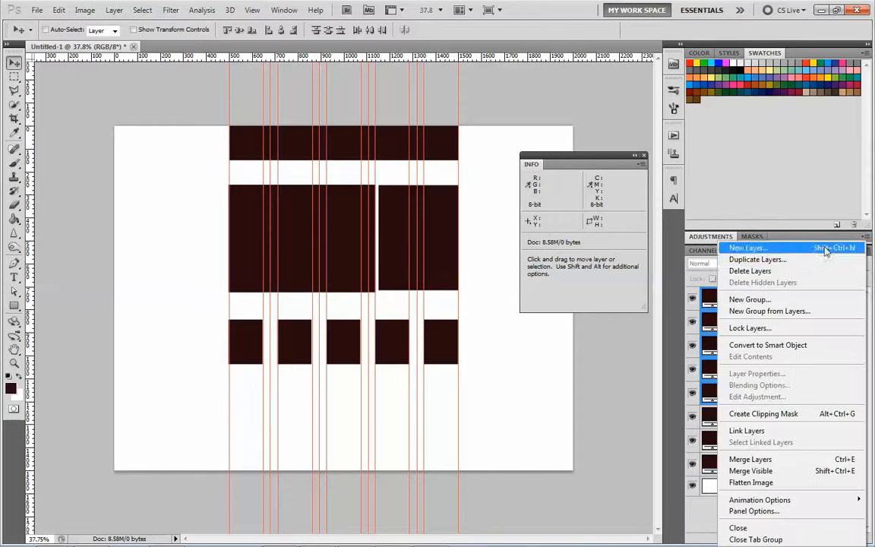
pyautogui.click(780, 266)
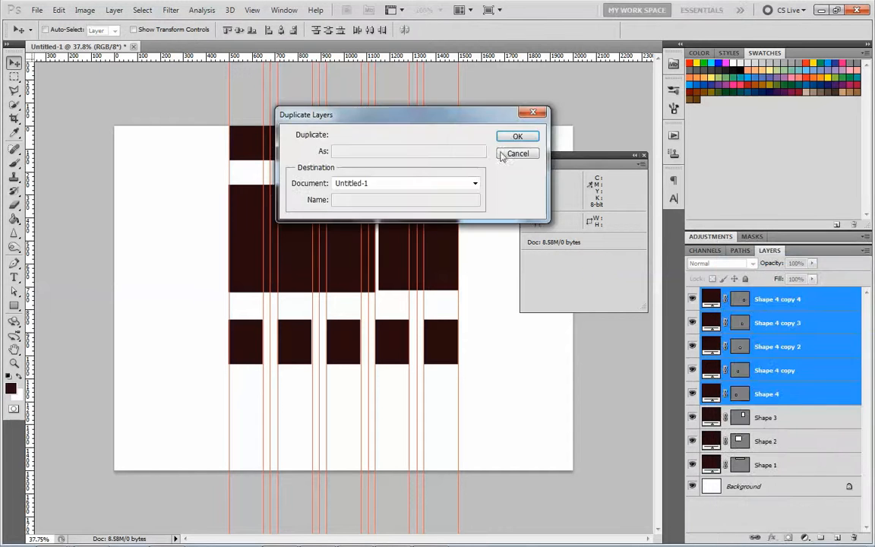
pyautogui.click(512, 139)
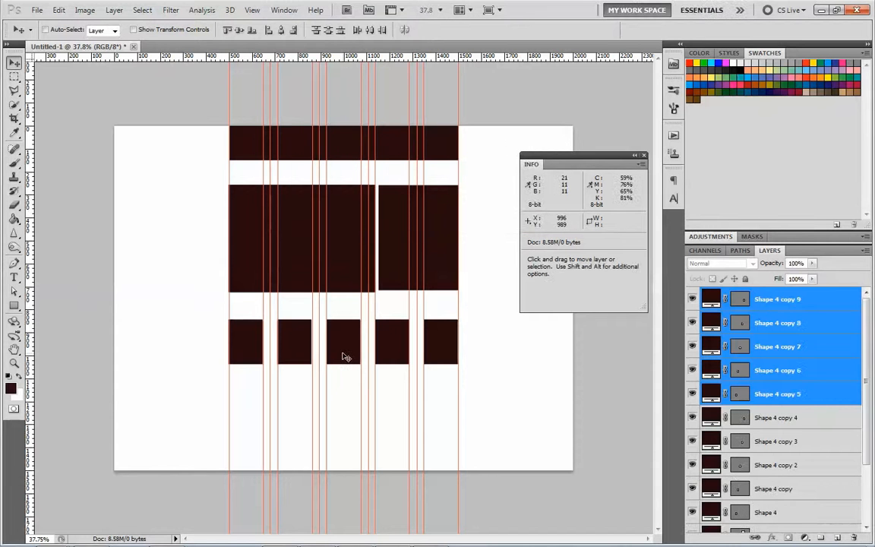
pyautogui.press('shift')
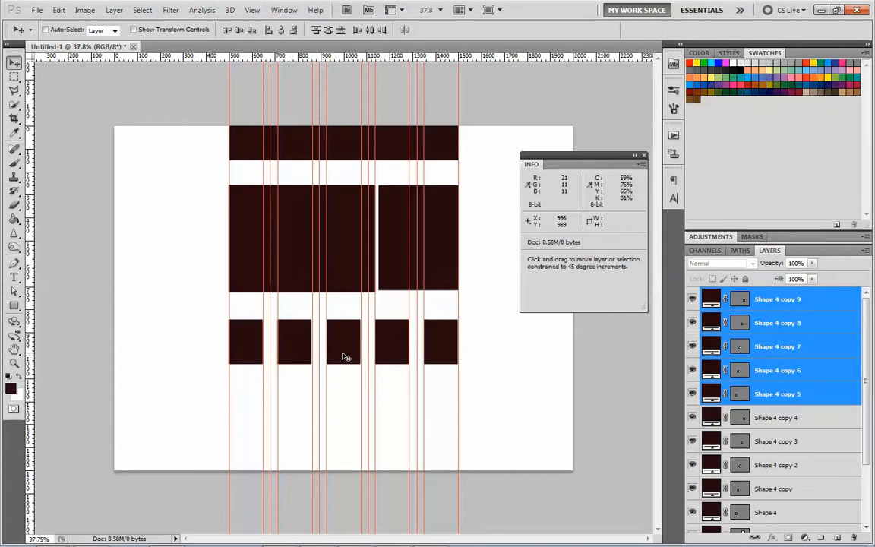
pyautogui.moveTo(342, 385); pyautogui.dragTo(344, 409)
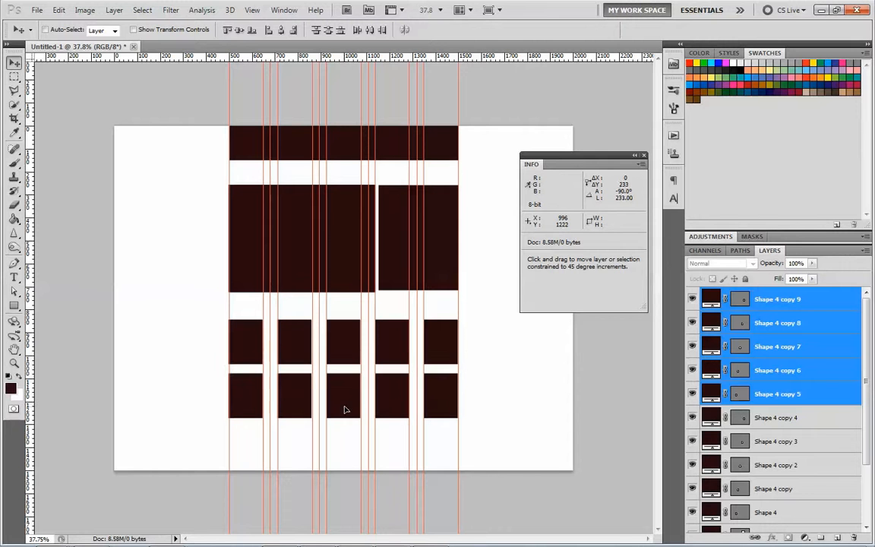
# - Draw a footer bar about 120 px high between the outer guides below the boxes and hide the guides
pyautogui.click(14, 306)
pyautogui.moveTo(231, 442); pyautogui.dragTo(458, 467)
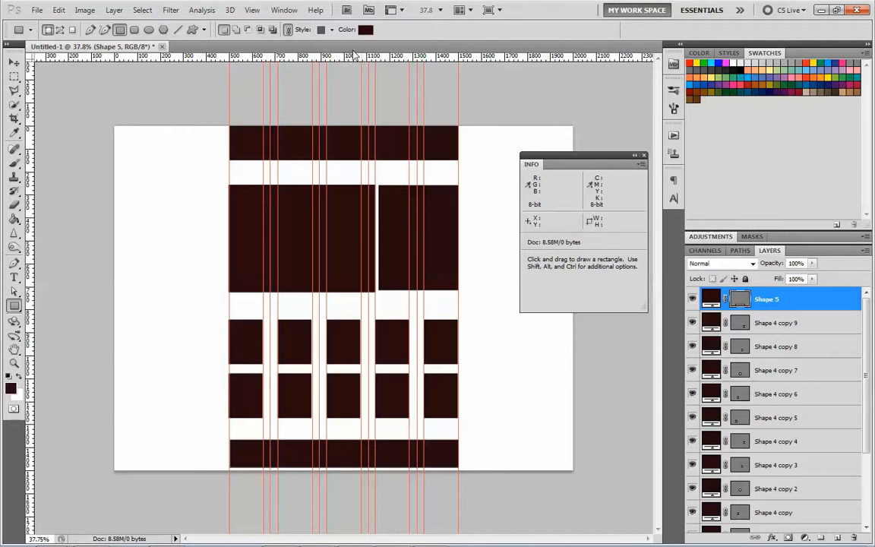
pyautogui.click(282, 11)
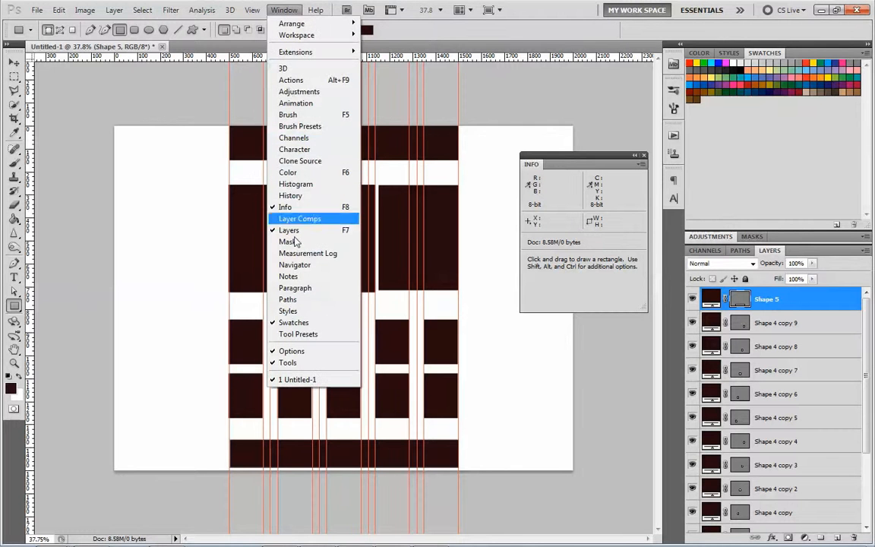
pyautogui.moveTo(252, 9)
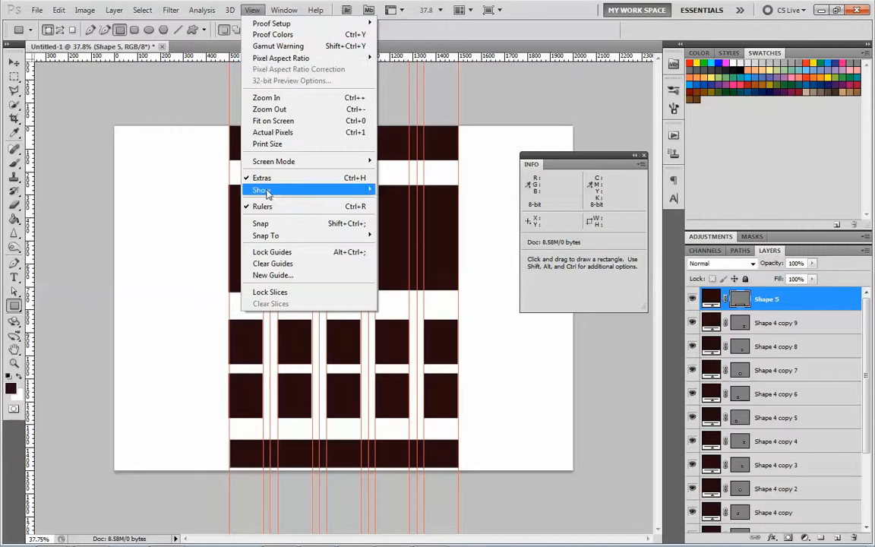
pyautogui.moveTo(263, 190)
pyautogui.click(401, 235)
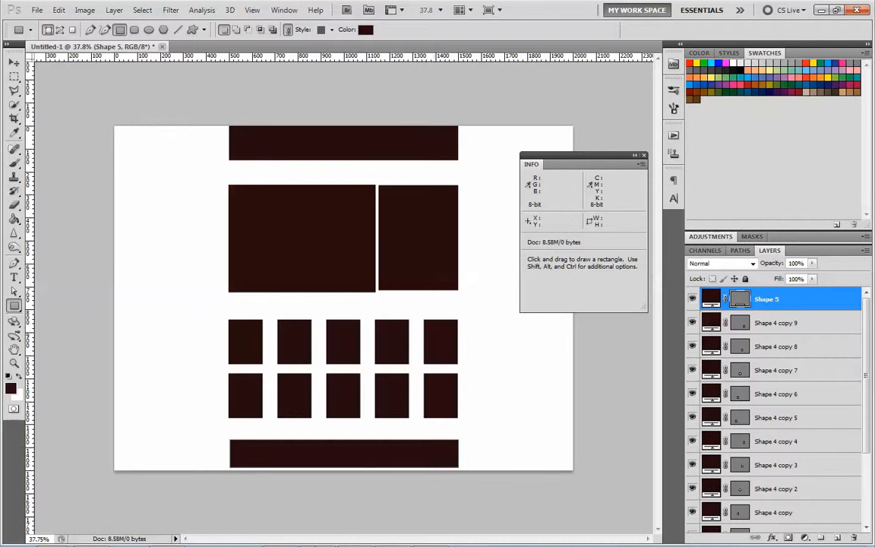
# - Switch to the responsive grid demo in Chrome and resize its window to examine how the columns adapt
pyautogui.click(168, 535)
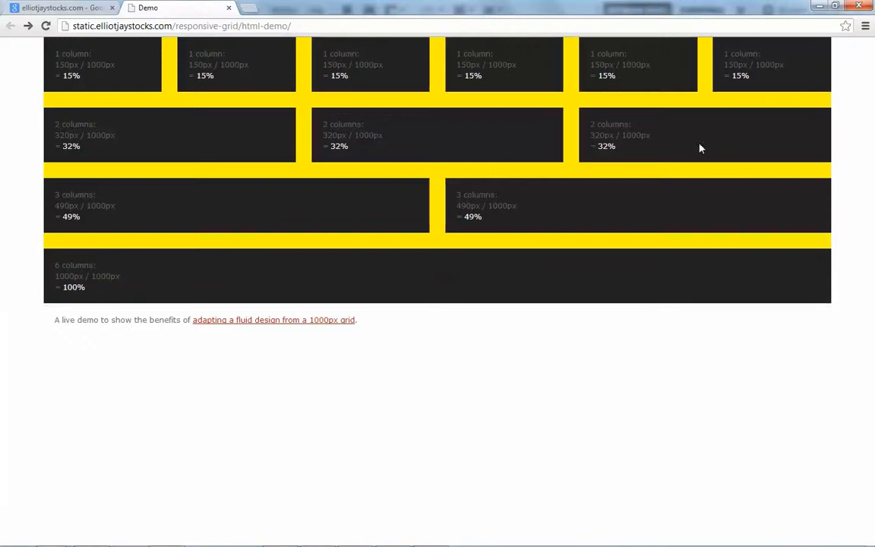
pyautogui.click(835, 6)
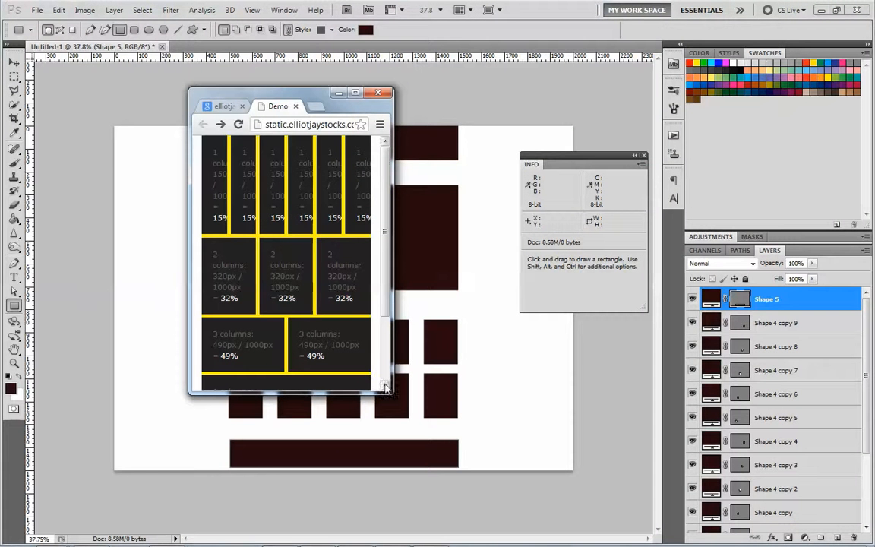
pyautogui.moveTo(389, 393); pyautogui.dragTo(678, 512)
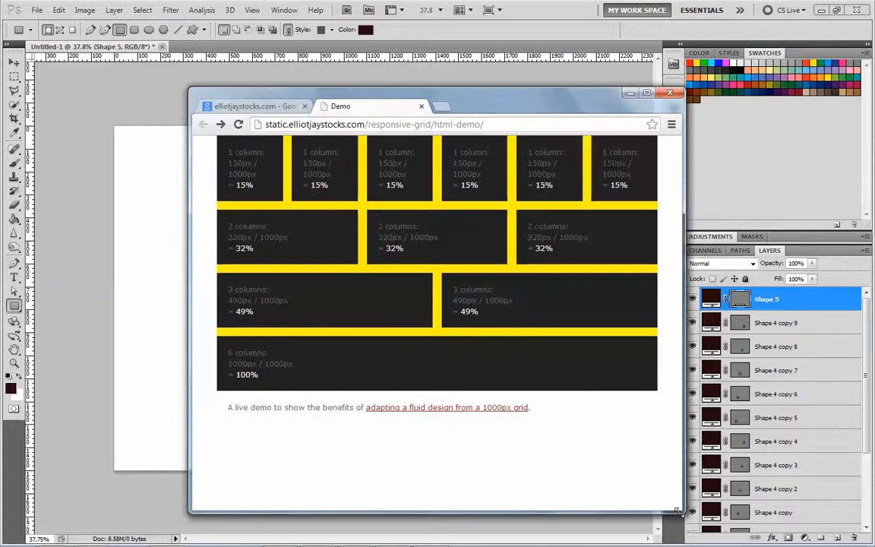